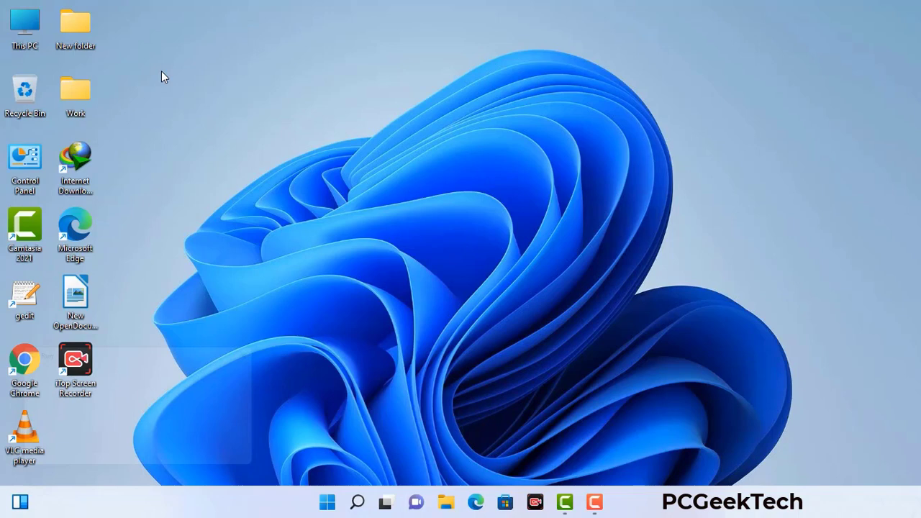
- Launch msconfig and apply Safe boot with the Network option on the Boot tab
{"action": "key", "text": "super+r"}
{"action": "left_click_drag", "start_coordinate": [157, 350], "coordinate": [405, 114]}
{"action": "left_click", "coordinate": [367, 180]}
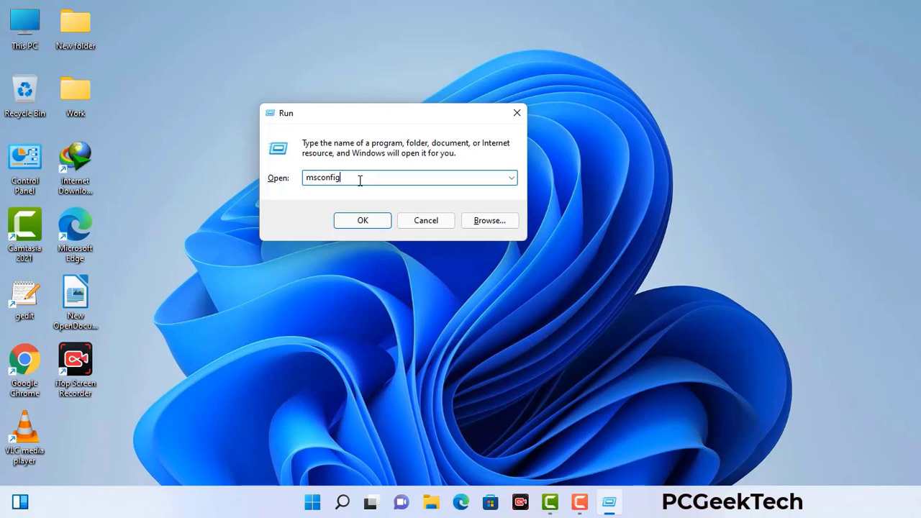
{"action": "left_click", "coordinate": [359, 221]}
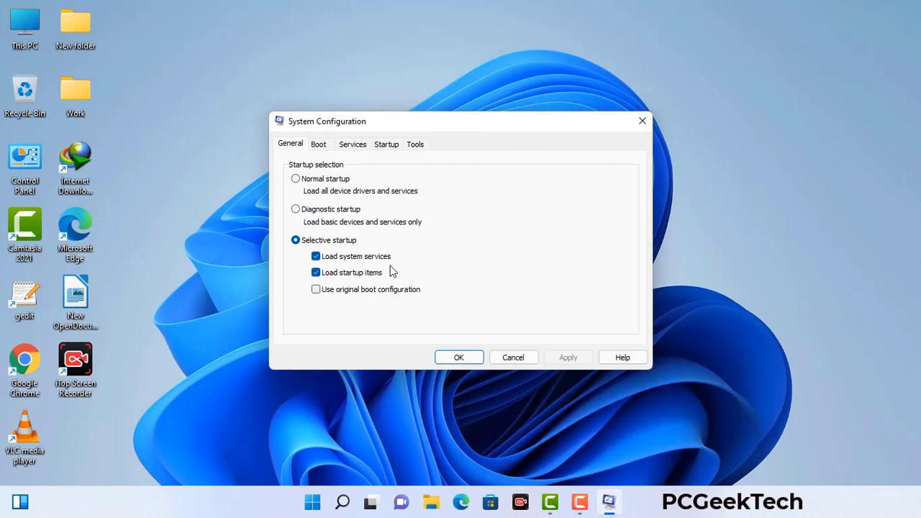
{"action": "left_click", "coordinate": [319, 146]}
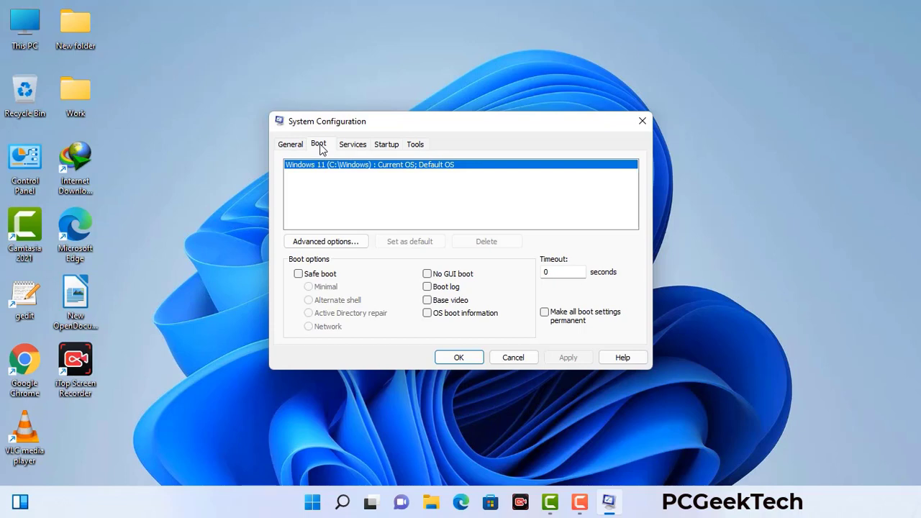
{"action": "left_click", "coordinate": [298, 274]}
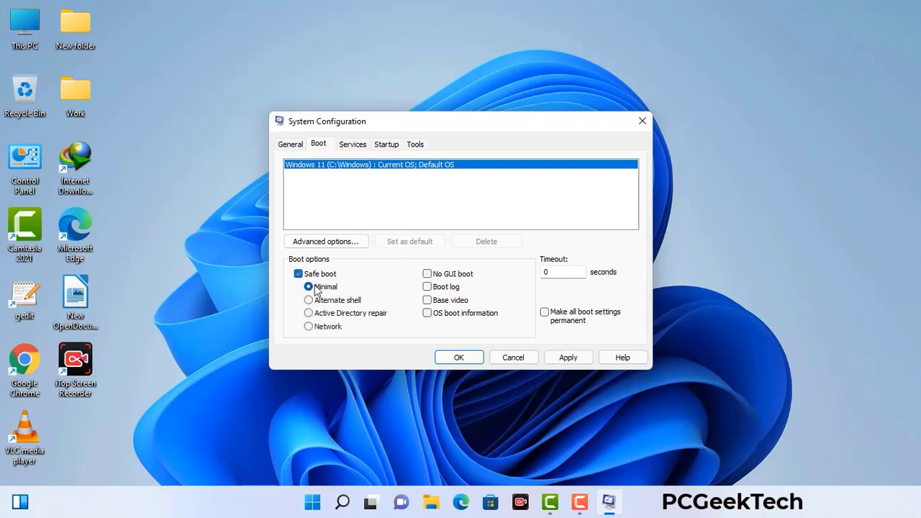
{"action": "left_click", "coordinate": [328, 328]}
{"action": "left_click", "coordinate": [568, 358]}
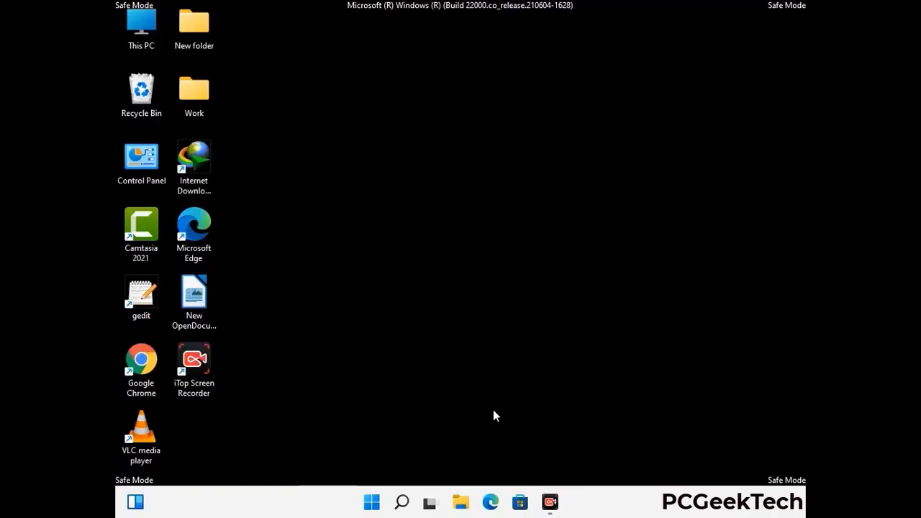
- Enable 'Show hidden files, folders, and drives' in File Explorer Options, then close Control Panel
{"action": "double_click", "coordinate": [142, 170]}
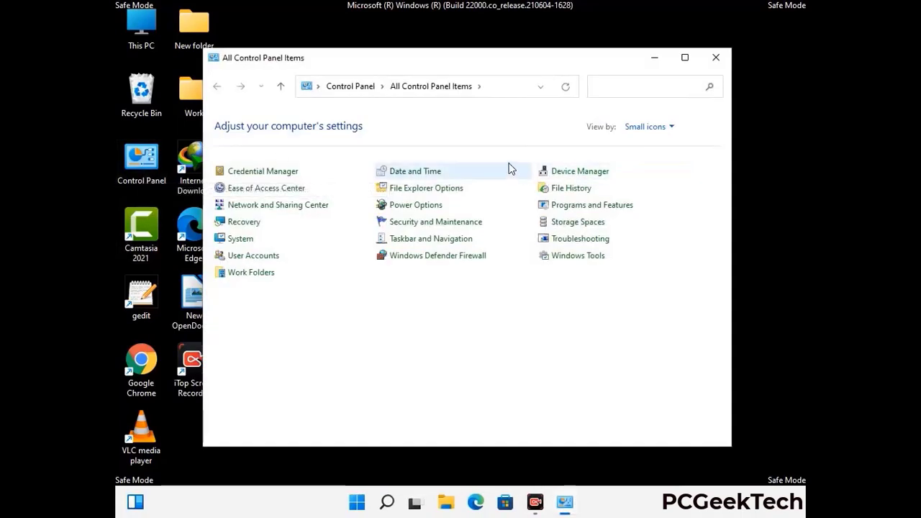
{"action": "left_click", "coordinate": [444, 191]}
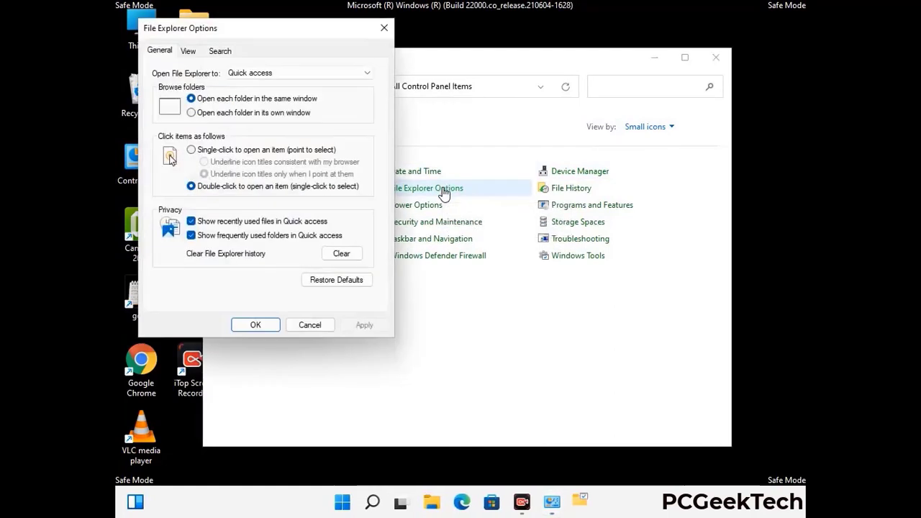
{"action": "left_click", "coordinate": [189, 52]}
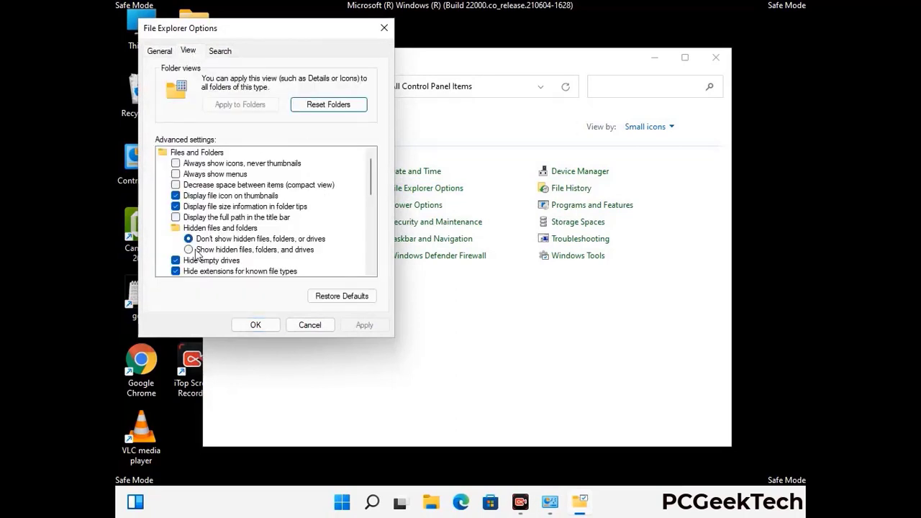
{"action": "left_click", "coordinate": [188, 249]}
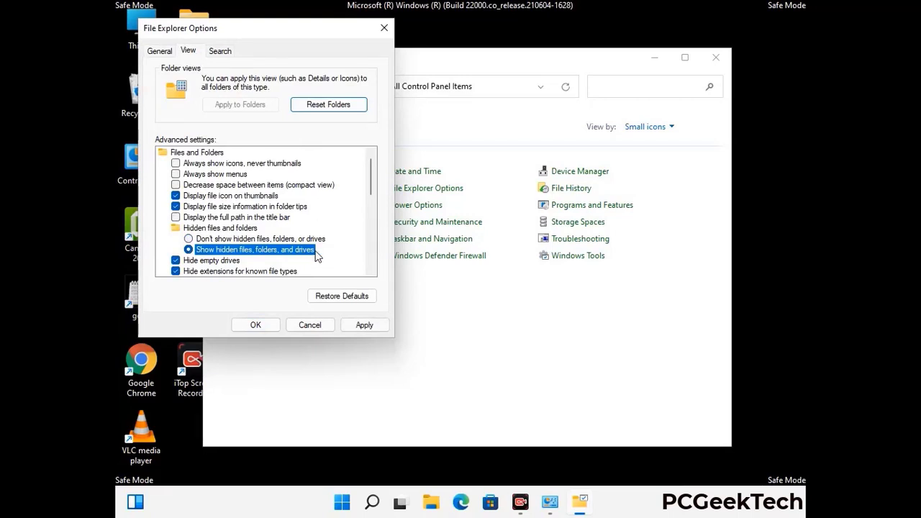
{"action": "left_click", "coordinate": [364, 325]}
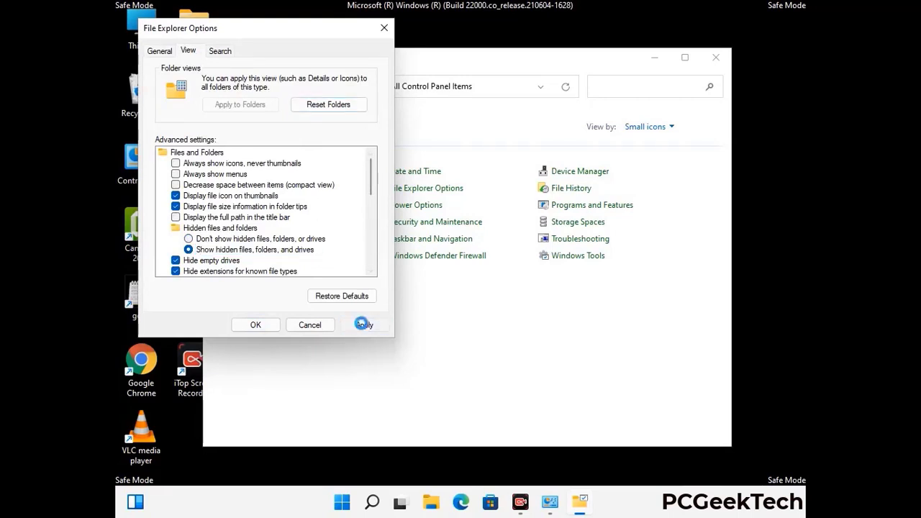
{"action": "left_click", "coordinate": [243, 327]}
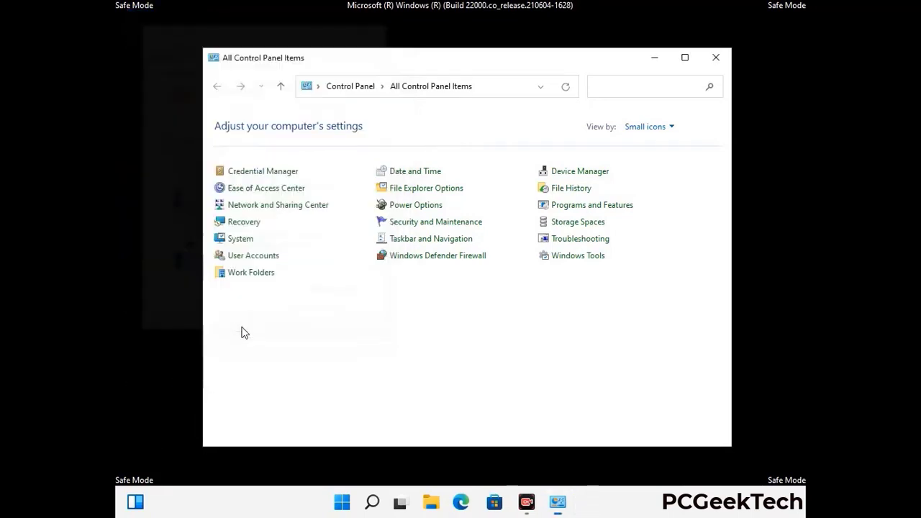
{"action": "left_click", "coordinate": [714, 59]}
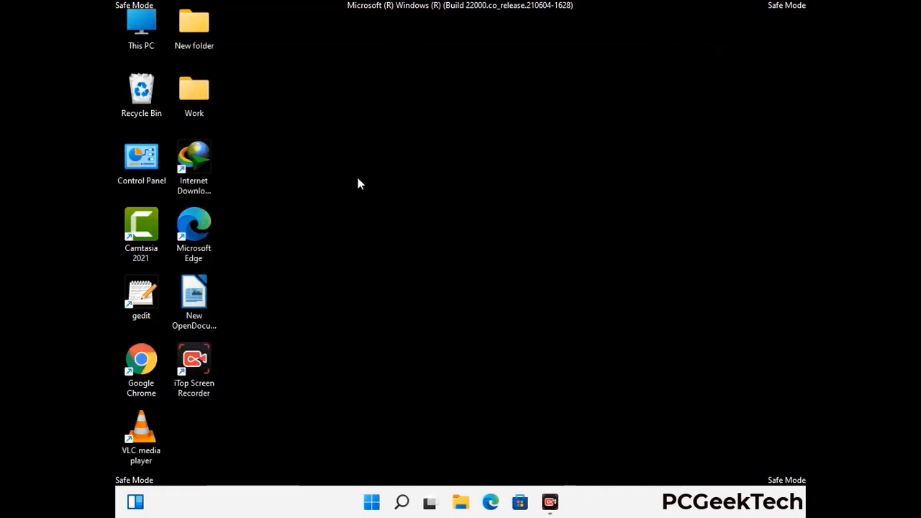
- Browse from This PC to C:\Windows\System32\drivers\etc
{"action": "double_click", "coordinate": [138, 41]}
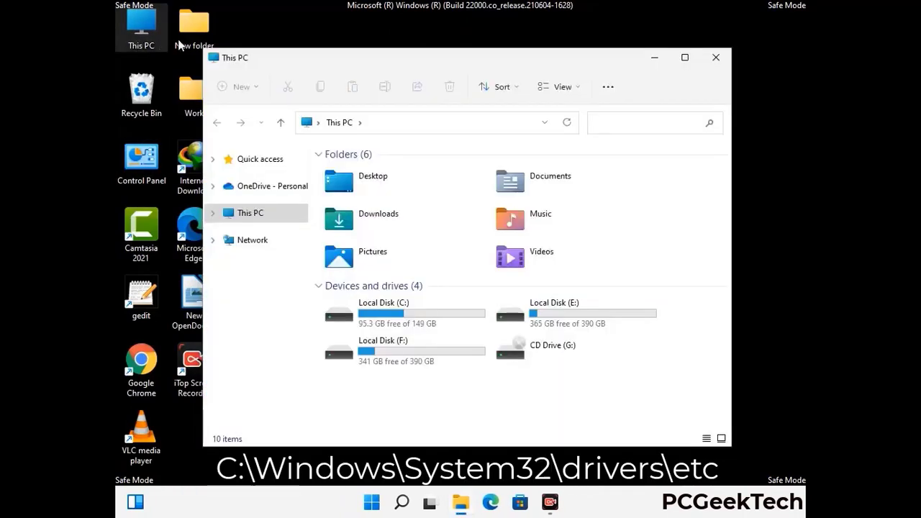
{"action": "double_click", "coordinate": [401, 317]}
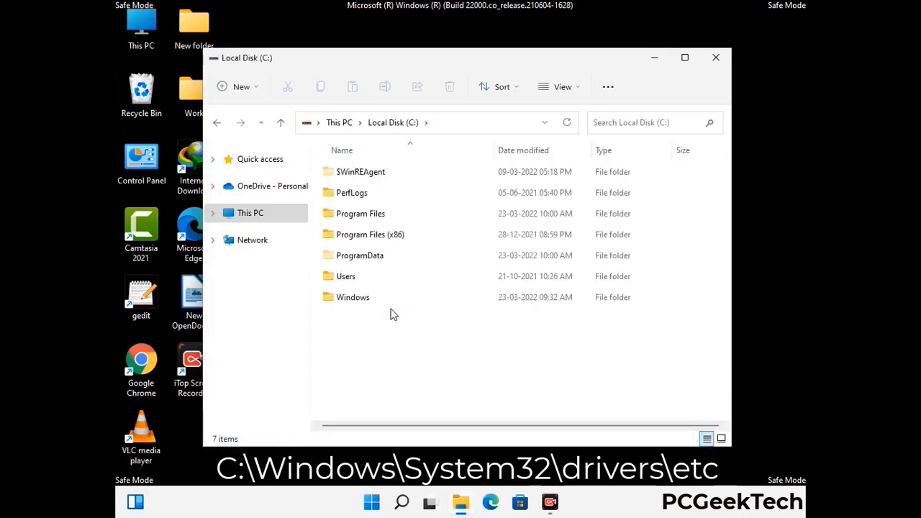
{"action": "left_click", "coordinate": [346, 304]}
{"action": "double_click", "coordinate": [345, 297]}
{"action": "scroll", "coordinate": [460, 306], "scroll_direction": "down", "scroll_amount": 5}
{"action": "scroll", "coordinate": [455, 311], "scroll_direction": "down", "scroll_amount": 13}
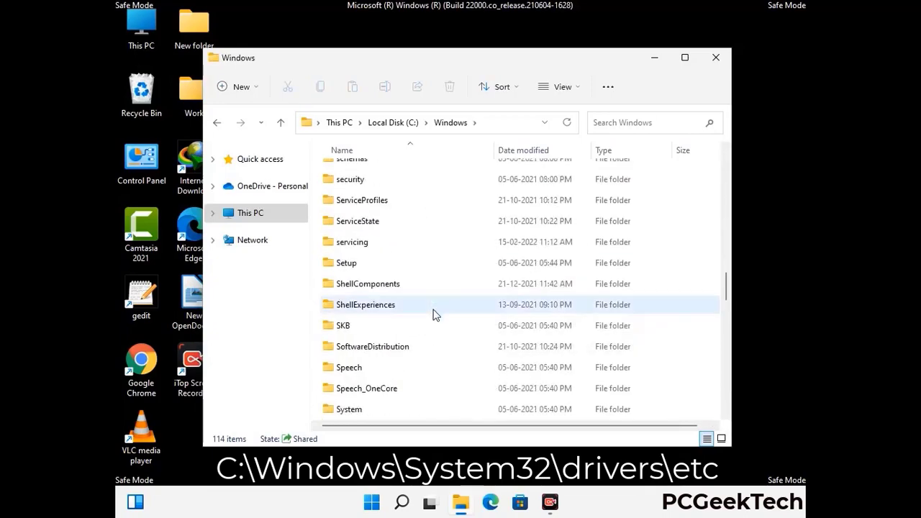
{"action": "scroll", "coordinate": [432, 324], "scroll_direction": "down", "scroll_amount": 2}
{"action": "double_click", "coordinate": [354, 305]}
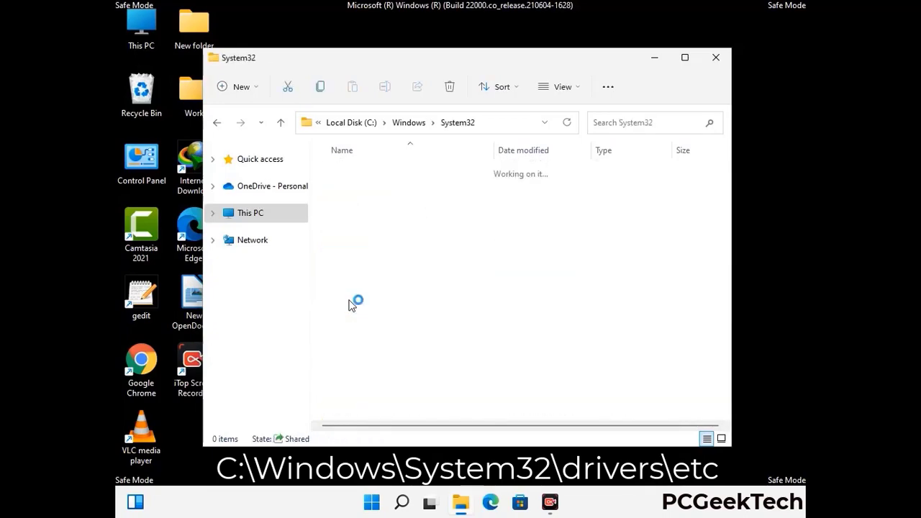
{"action": "scroll", "coordinate": [396, 313], "scroll_direction": "down", "scroll_amount": 4}
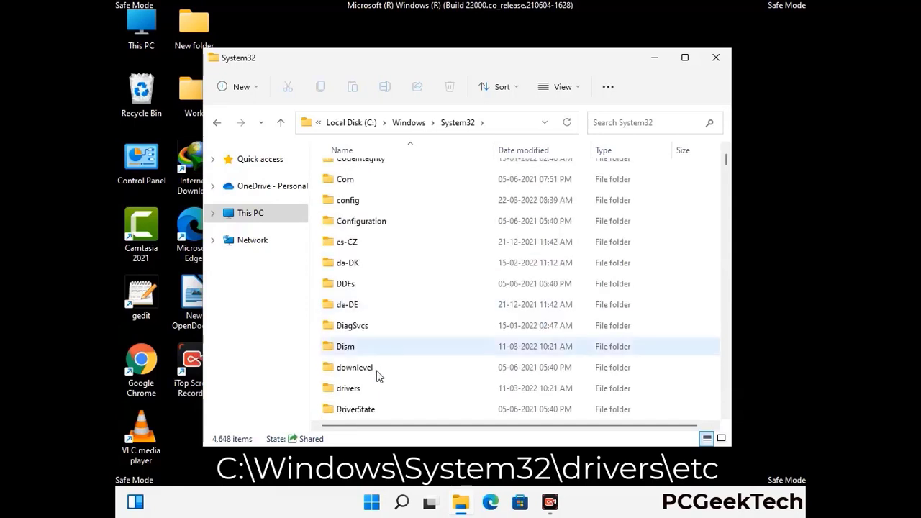
{"action": "double_click", "coordinate": [352, 391]}
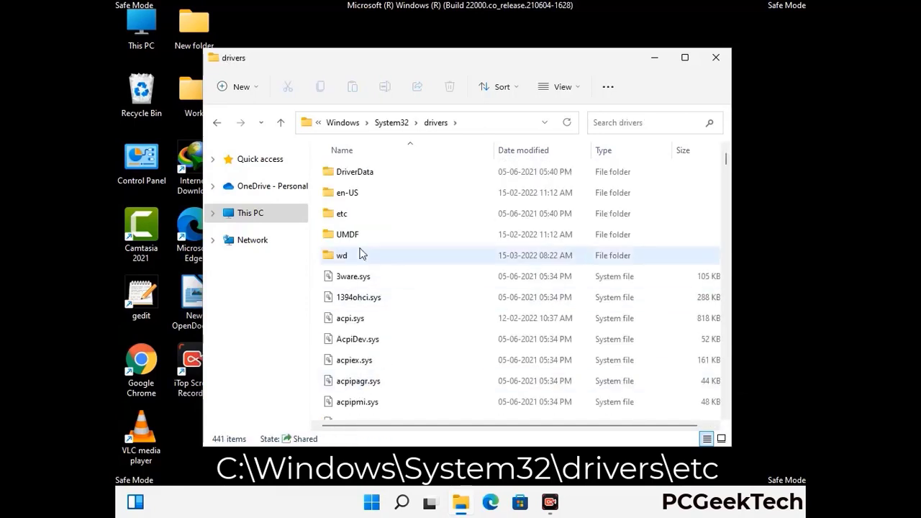
{"action": "double_click", "coordinate": [341, 213]}
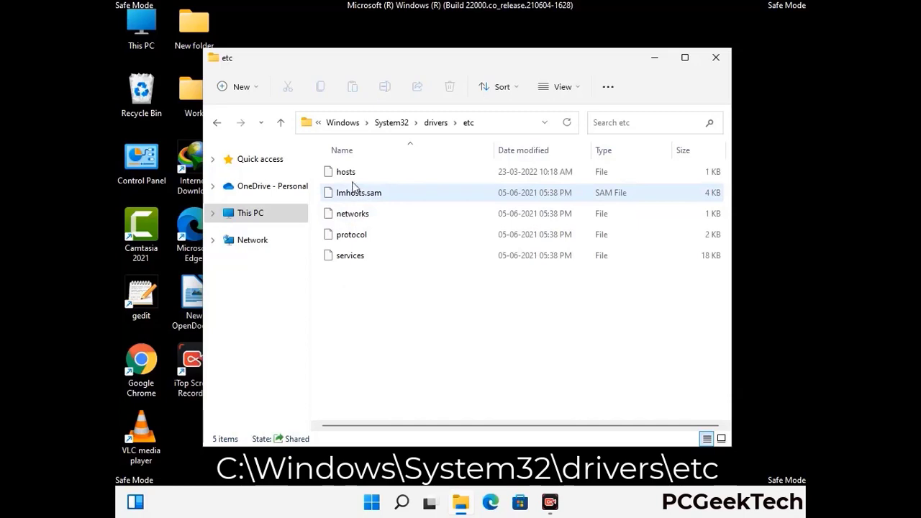
- Open the hosts file with Notepad
{"action": "left_click", "coordinate": [346, 172]}
{"action": "double_click", "coordinate": [352, 180]}
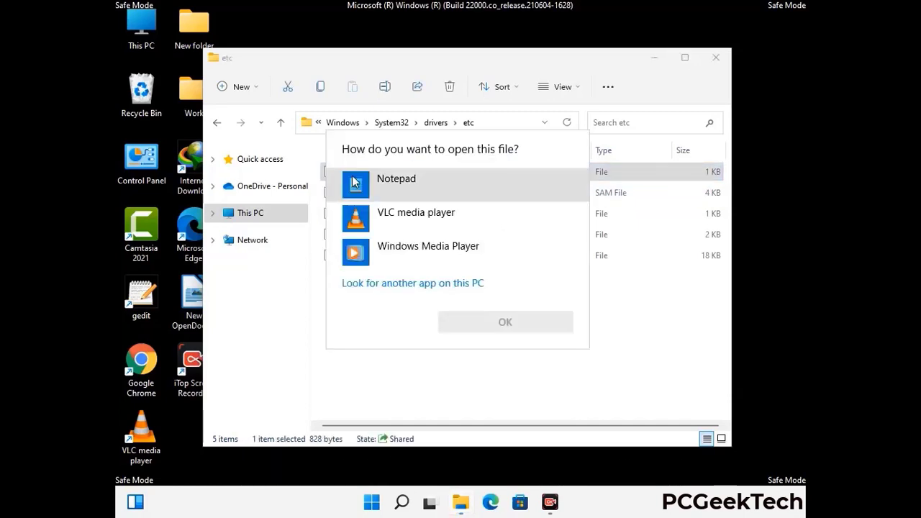
{"action": "left_click", "coordinate": [418, 186]}
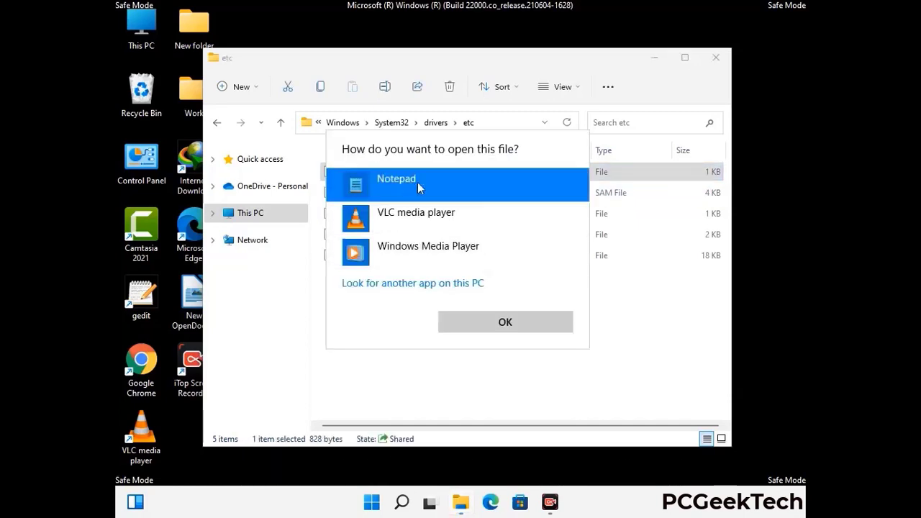
{"action": "left_click", "coordinate": [505, 324]}
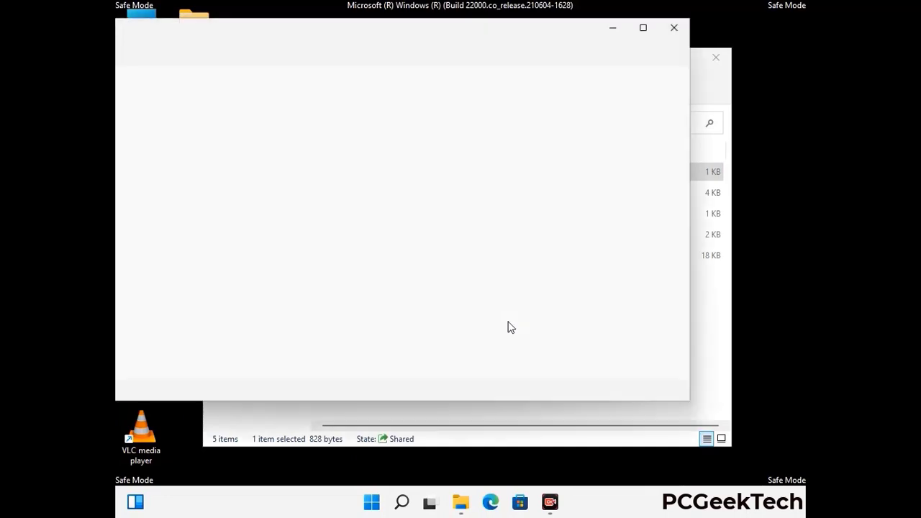
- Add a blank line after the localhost entries and save the hosts file
{"action": "left_click_drag", "start_coordinate": [349, 39], "coordinate": [480, 41]}
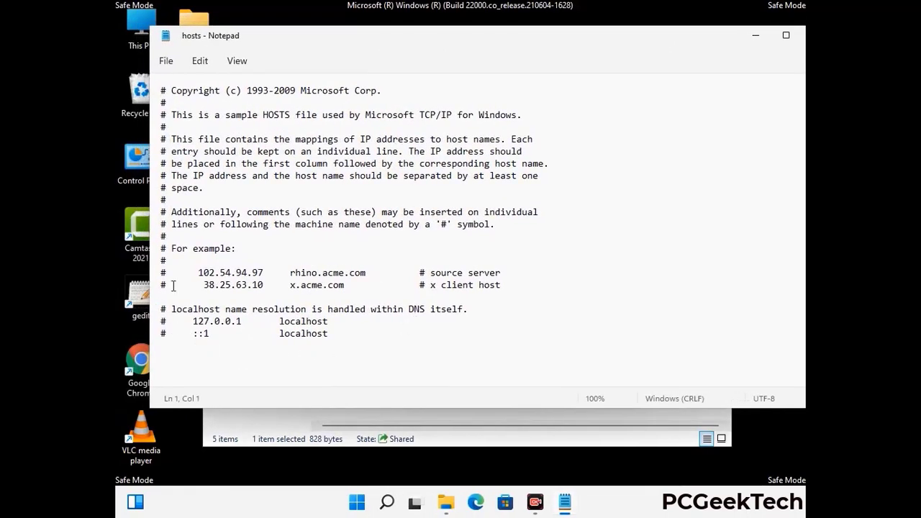
{"action": "left_click", "coordinate": [344, 338]}
{"action": "key", "text": "Return"}
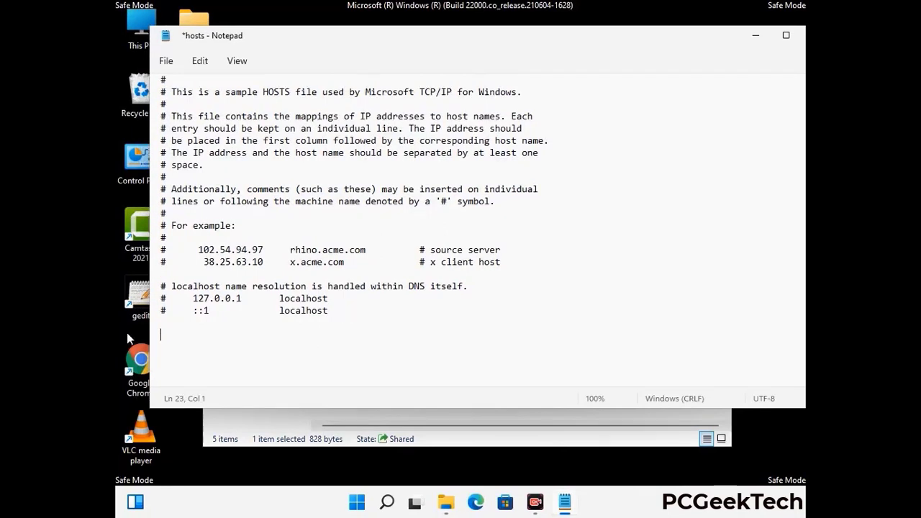
{"action": "left_click", "coordinate": [166, 61]}
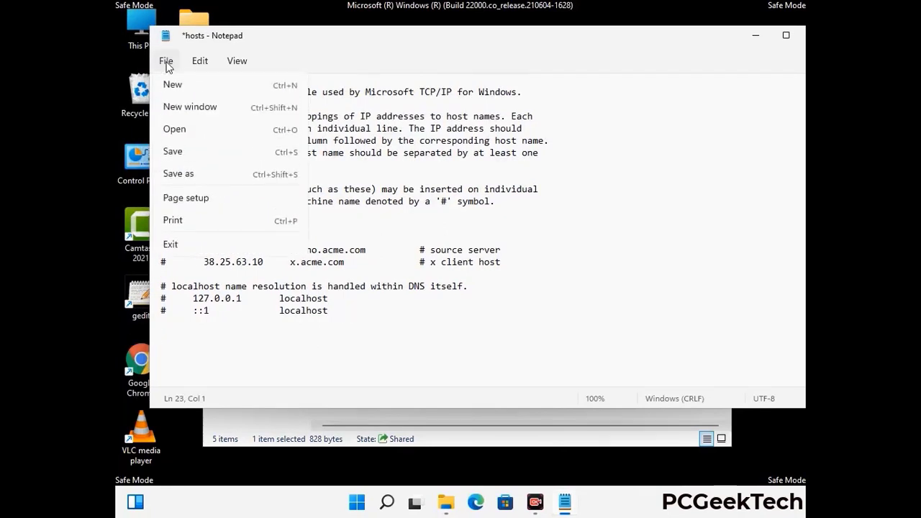
{"action": "left_click", "coordinate": [173, 152]}
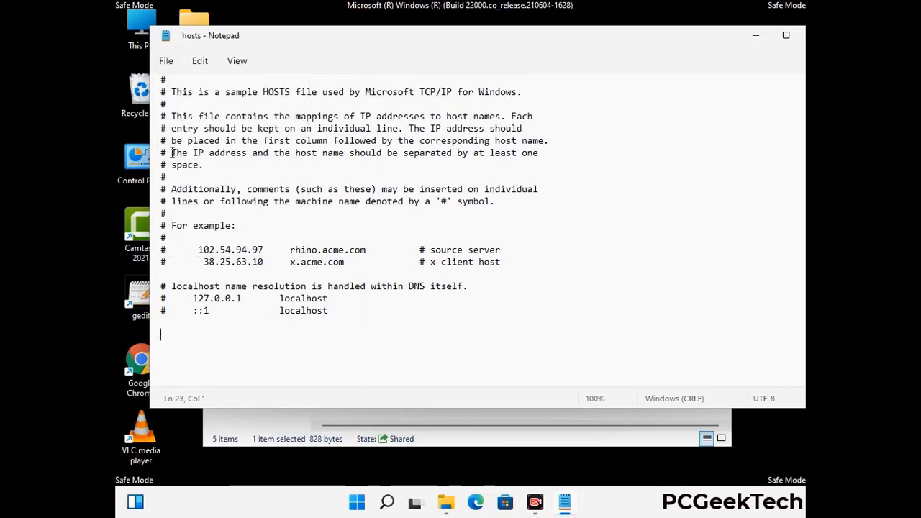
- Close Notepad and the etc folder window
{"action": "left_click_drag", "start_coordinate": [696, 46], "coordinate": [592, 46]}
{"action": "left_click", "coordinate": [710, 42]}
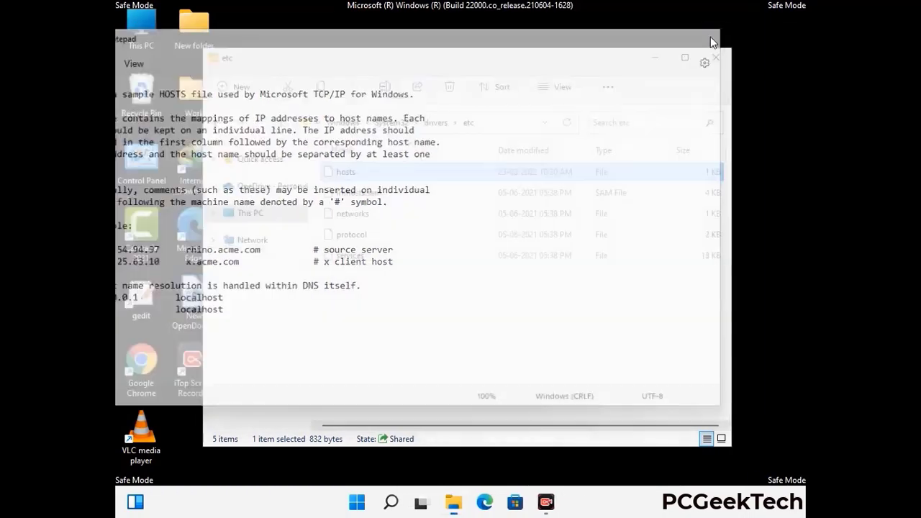
{"action": "left_click", "coordinate": [716, 56]}
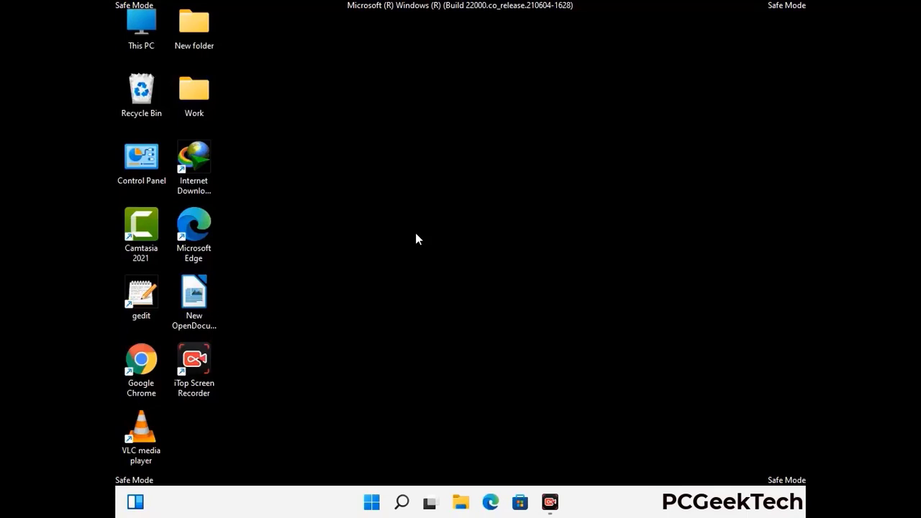
- Open %appdata% from Run, delete the Zoom folder, and close the window
{"action": "key", "text": "super+r"}
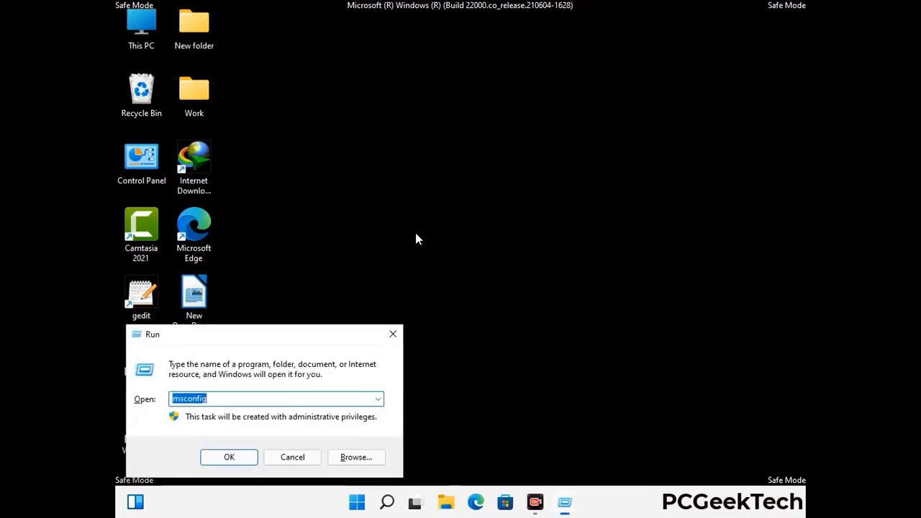
{"action": "left_click_drag", "start_coordinate": [263, 333], "coordinate": [428, 143]}
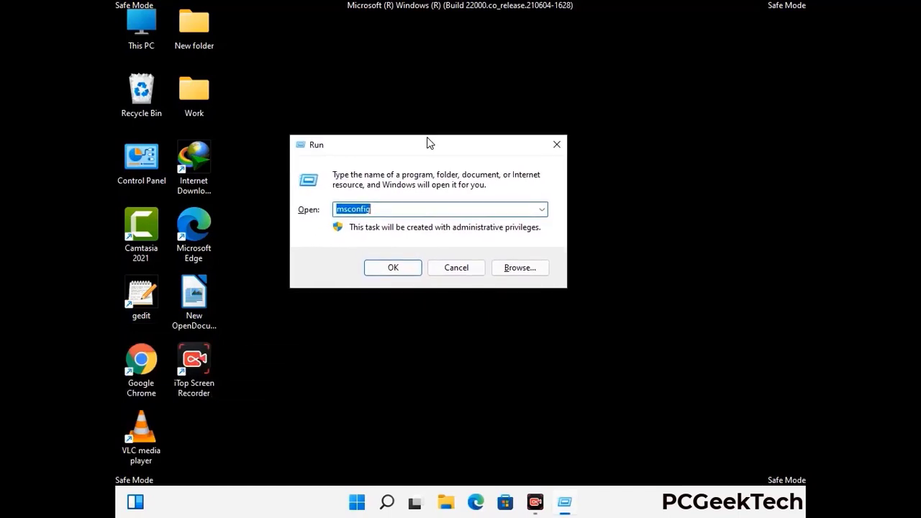
{"action": "type", "text": "%"}
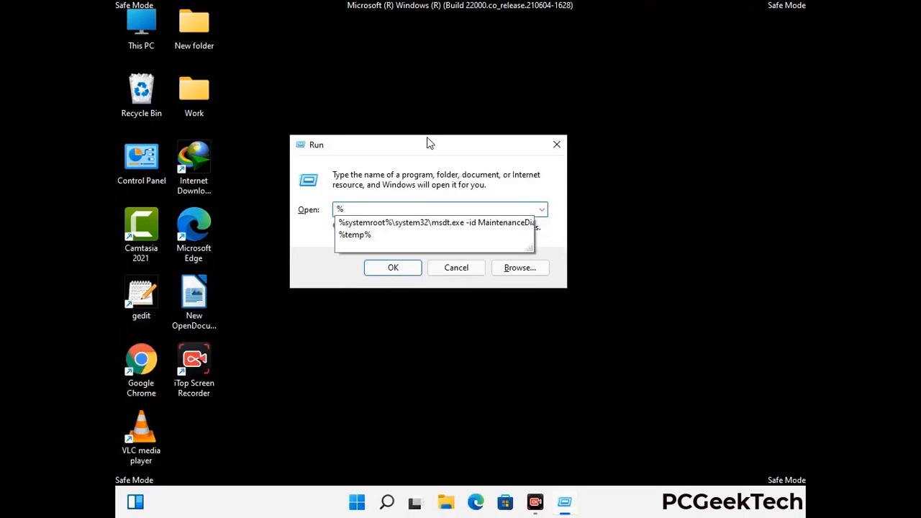
{"action": "type", "text": "appdata%"}
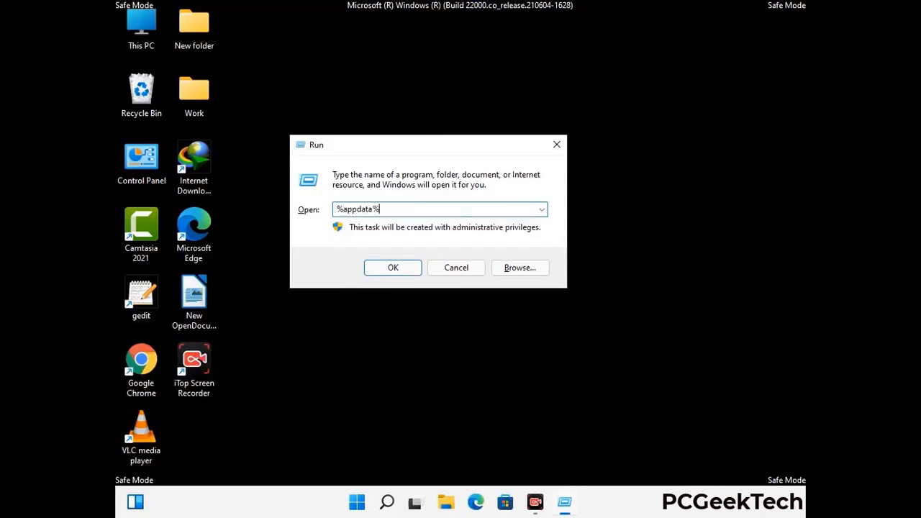
{"action": "key", "text": "Return"}
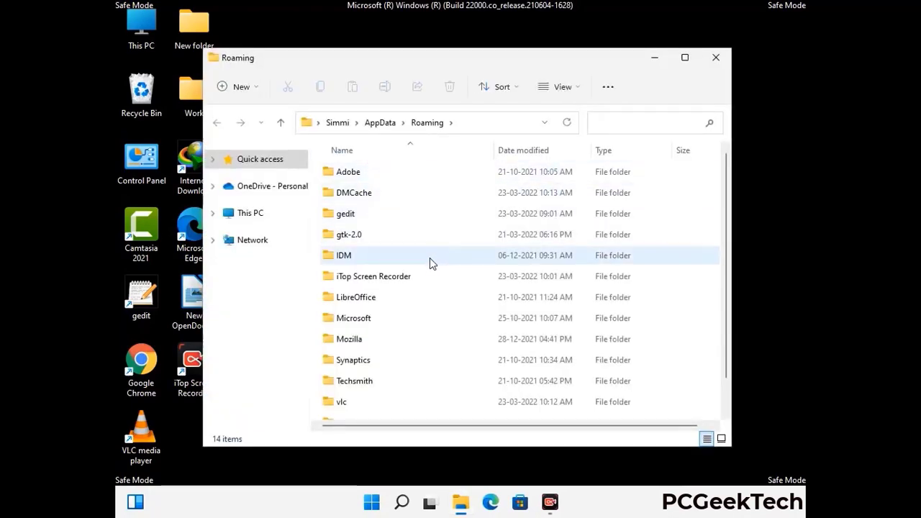
{"action": "scroll", "coordinate": [431, 259], "scroll_direction": "down", "scroll_amount": 1}
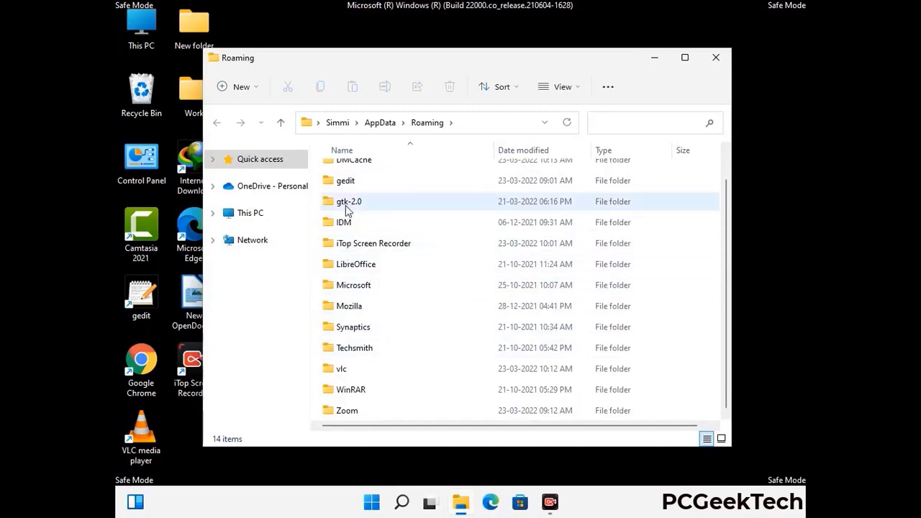
{"action": "scroll", "coordinate": [344, 223], "scroll_direction": "up", "scroll_amount": 1}
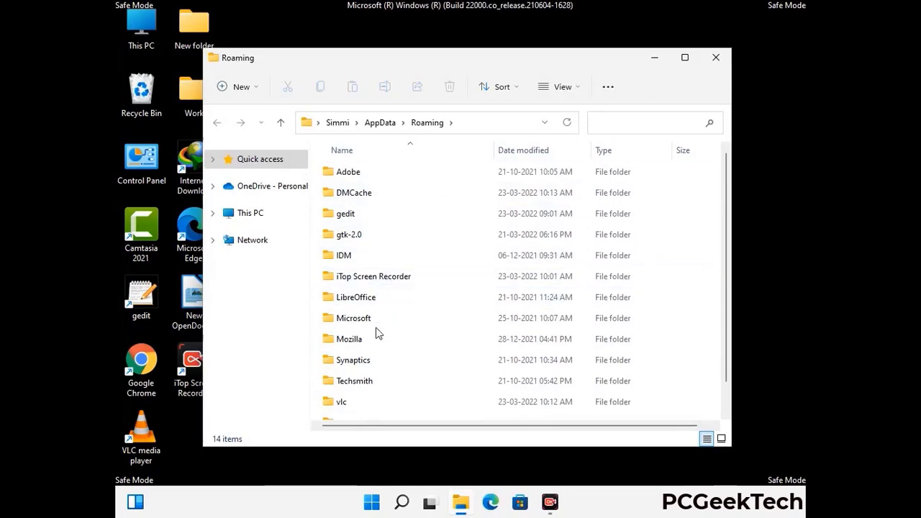
{"action": "scroll", "coordinate": [378, 339], "scroll_direction": "down", "scroll_amount": 1}
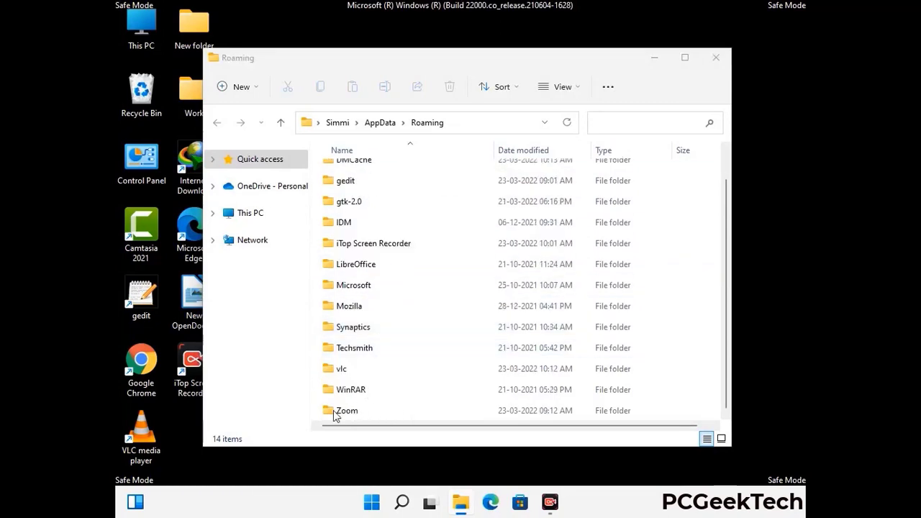
{"action": "left_click", "coordinate": [515, 407]}
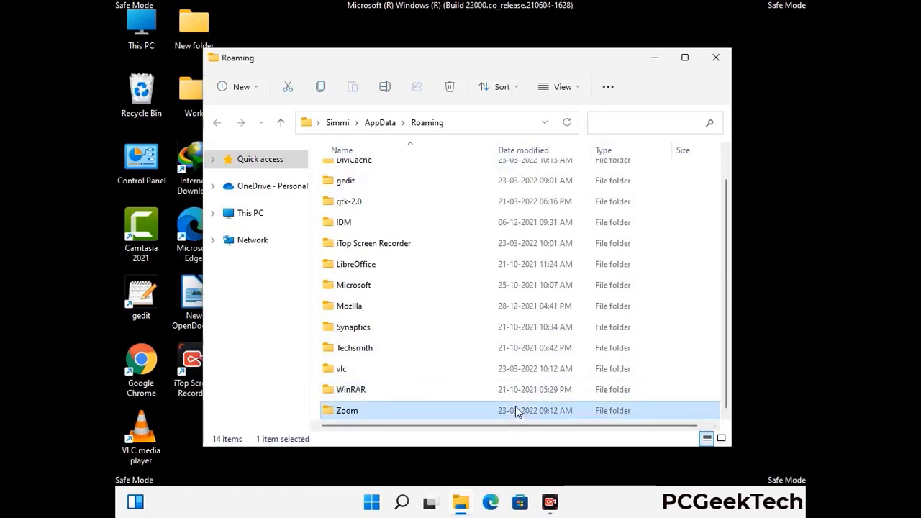
{"action": "left_click", "coordinate": [450, 87]}
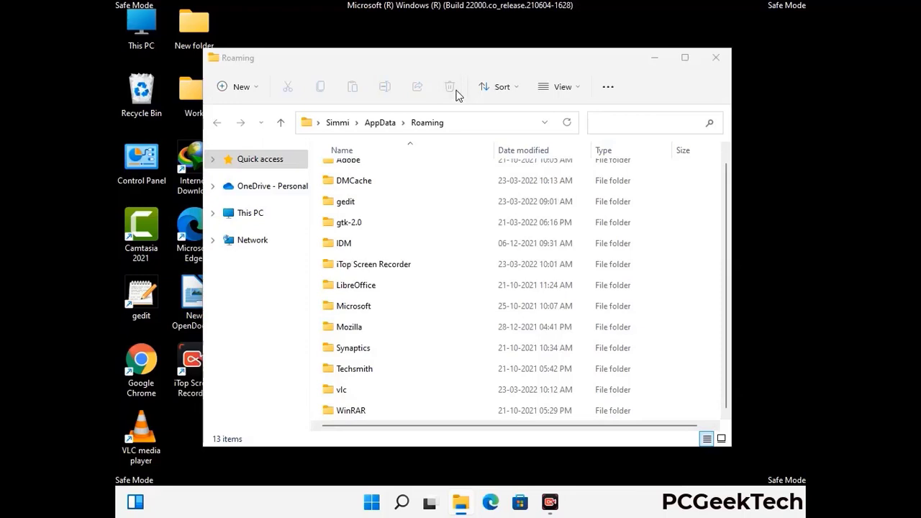
{"action": "left_click", "coordinate": [714, 60]}
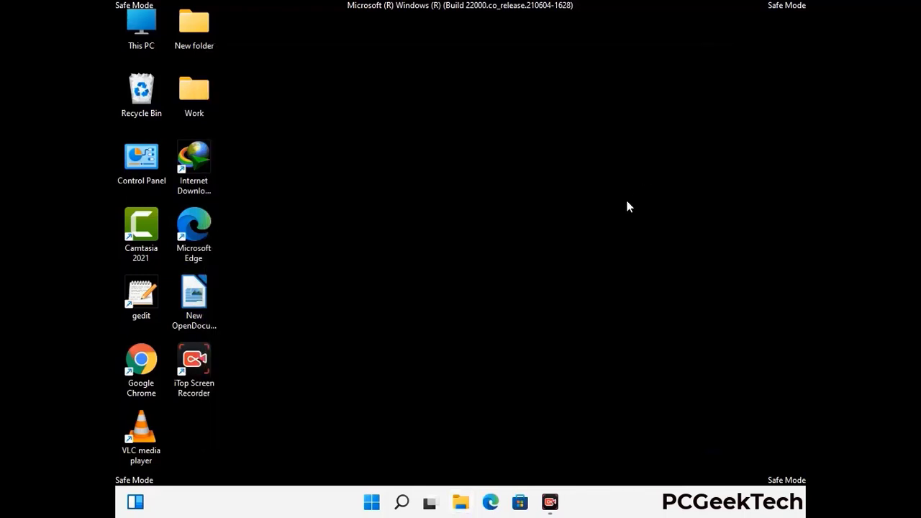
- Open %LocalAppData% from Run, delete the Mozilla folder, and close the window
{"action": "key", "text": "super+r"}
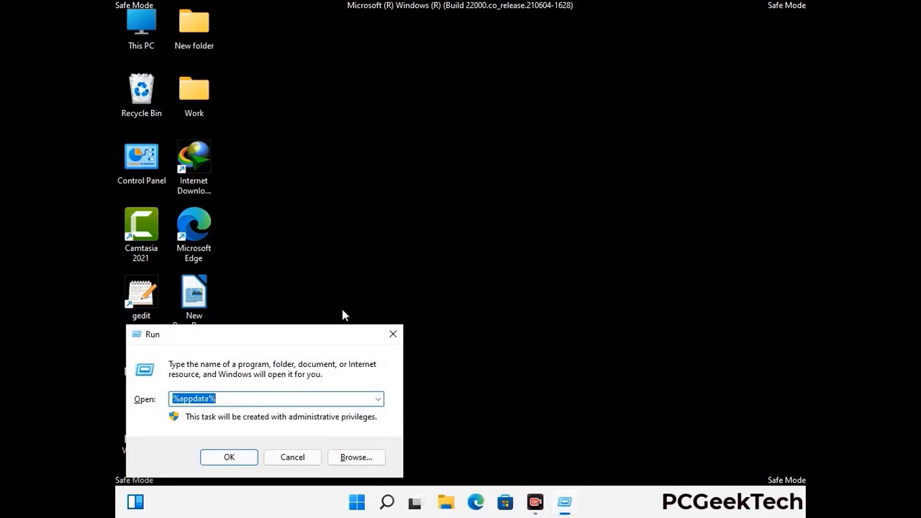
{"action": "left_click_drag", "start_coordinate": [287, 342], "coordinate": [483, 182]}
{"action": "type", "text": "%Local"}
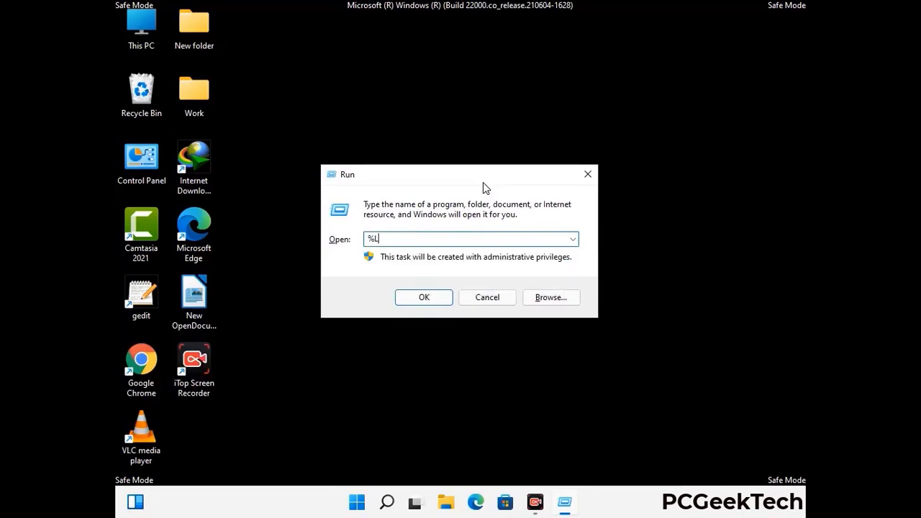
{"action": "type", "text": "App"}
{"action": "key", "text": "Return"}
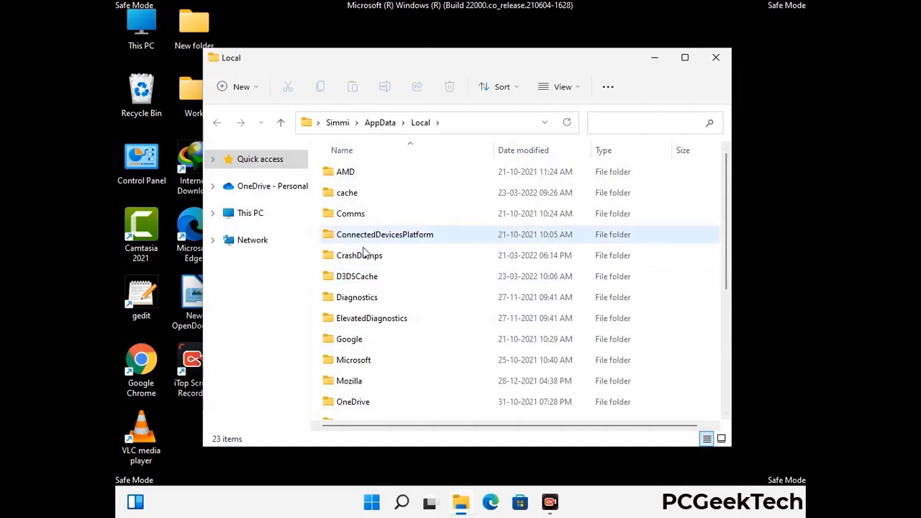
{"action": "scroll", "coordinate": [384, 323], "scroll_direction": "down", "scroll_amount": 1}
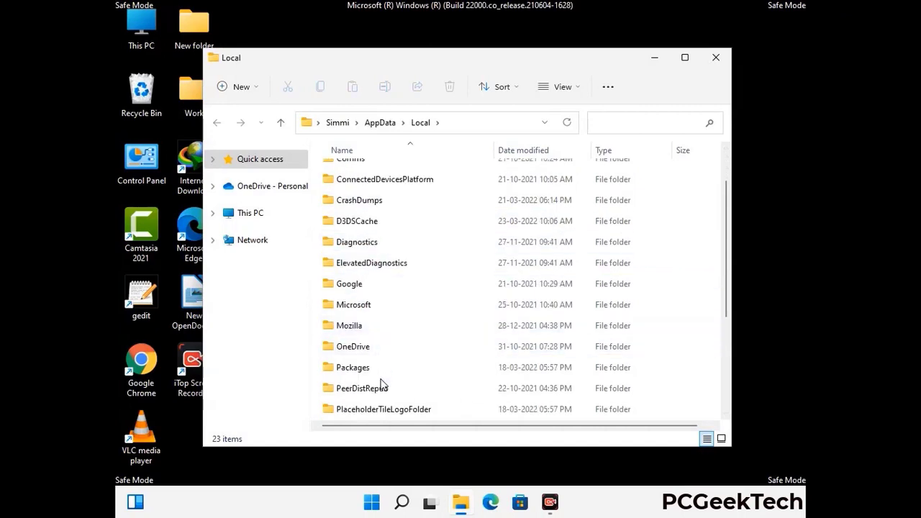
{"action": "left_click", "coordinate": [360, 331]}
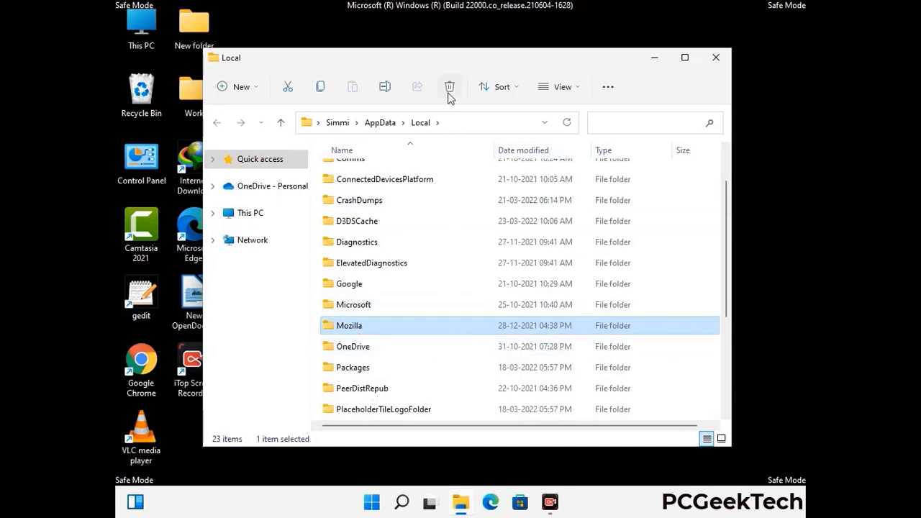
{"action": "left_click", "coordinate": [449, 93]}
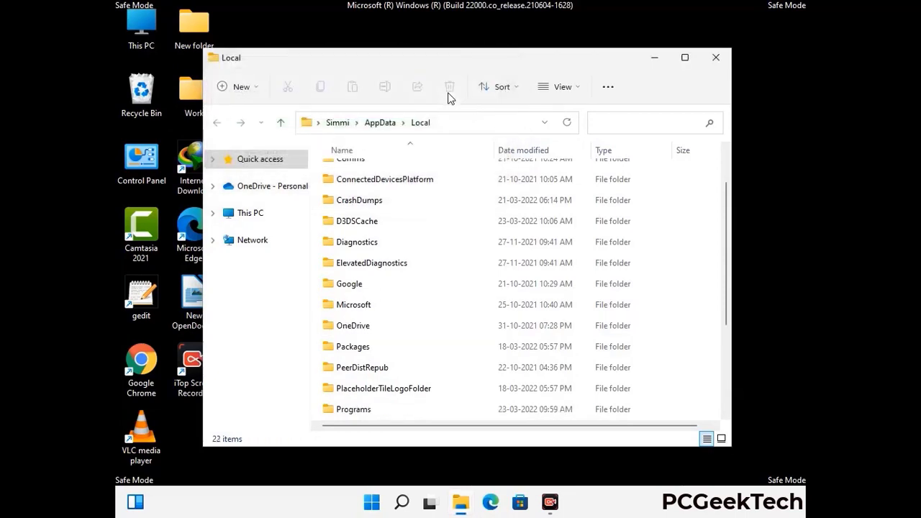
{"action": "left_click", "coordinate": [717, 64]}
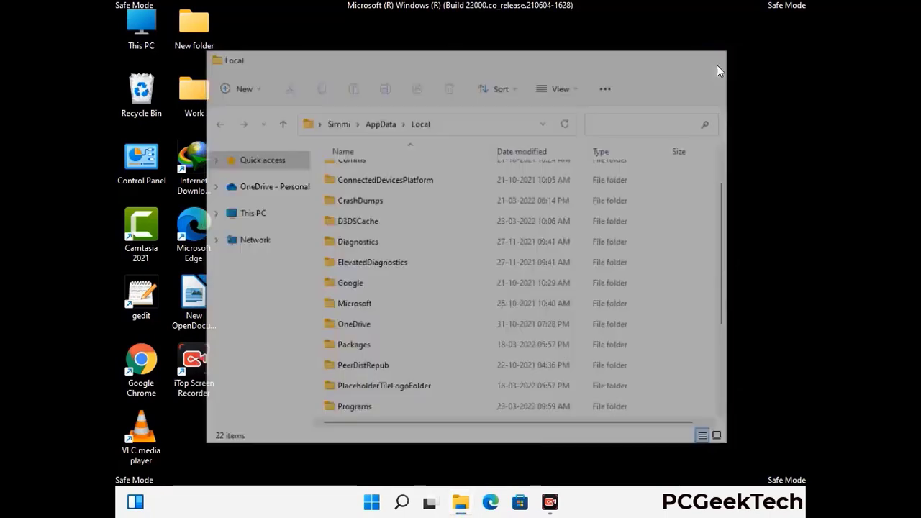
- Open %ProgramData% from Run, delete its Mozilla folder, and close the window
{"action": "key", "text": "super+r"}
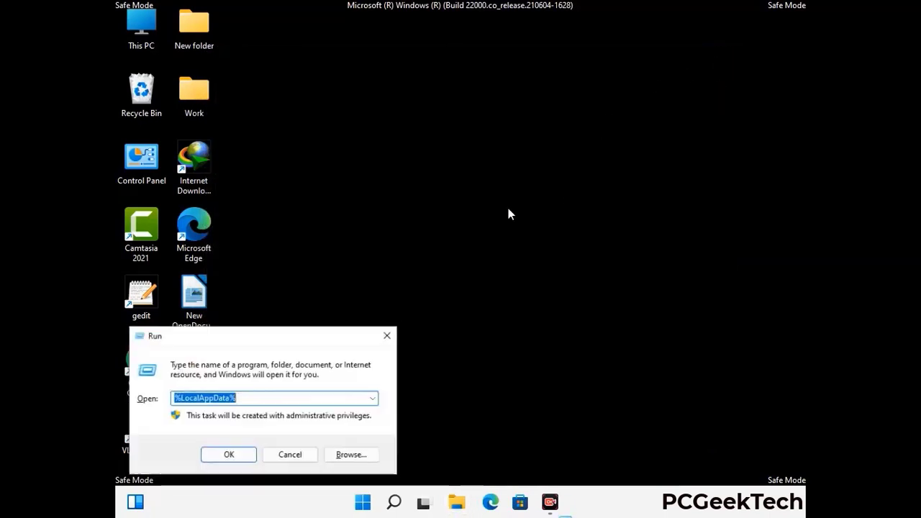
{"action": "left_click_drag", "start_coordinate": [234, 340], "coordinate": [421, 190]}
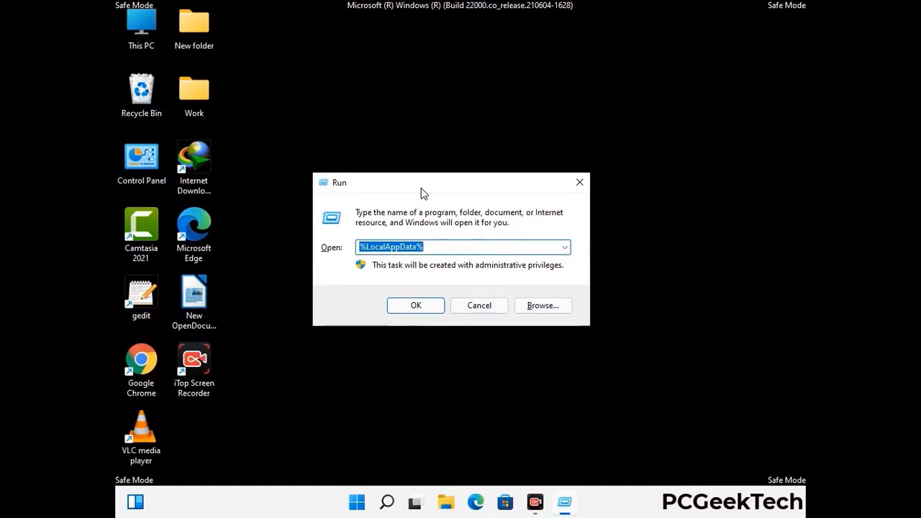
{"action": "type", "text": "%"}
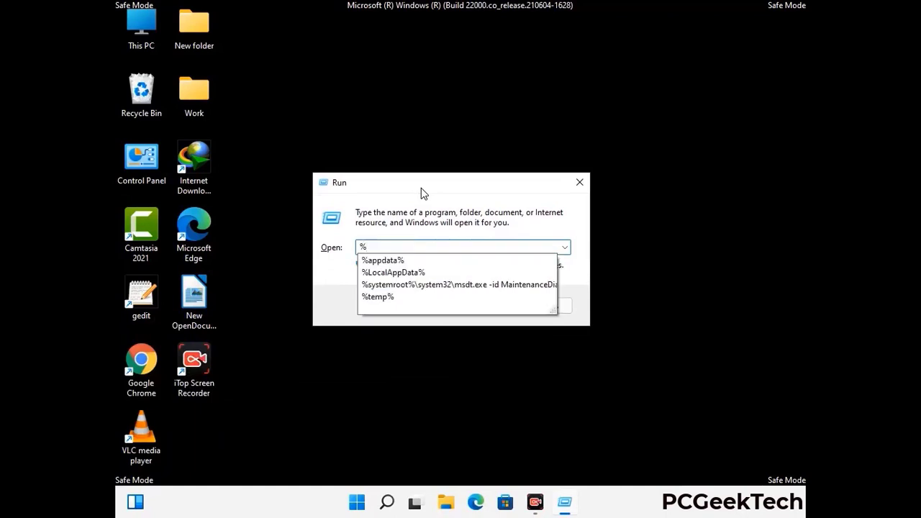
{"action": "type", "text": "ProgramData%"}
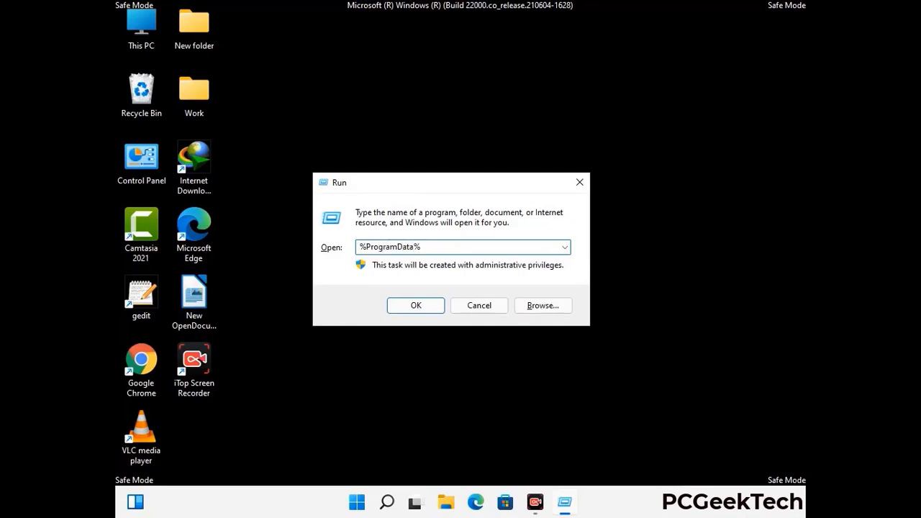
{"action": "key", "text": "Return"}
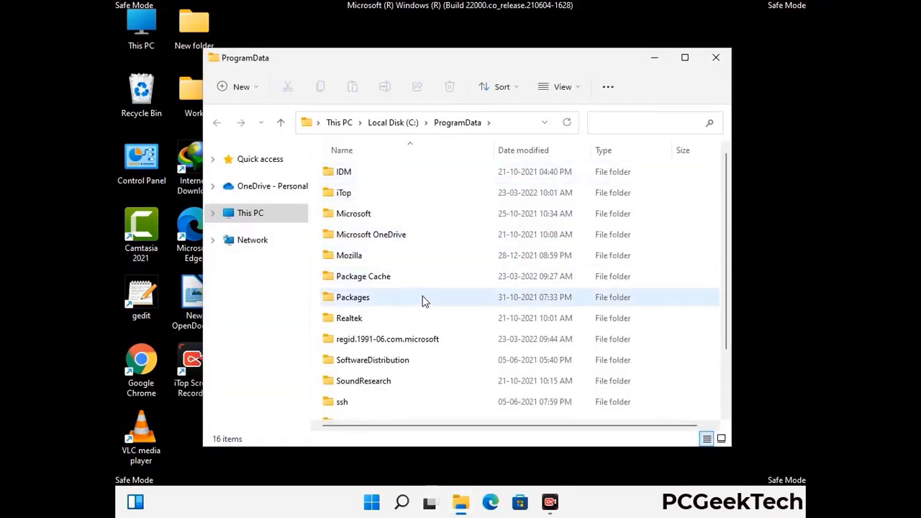
{"action": "scroll", "coordinate": [423, 303], "scroll_direction": "down", "scroll_amount": 1}
{"action": "scroll", "coordinate": [423, 309], "scroll_direction": "down", "scroll_amount": 1}
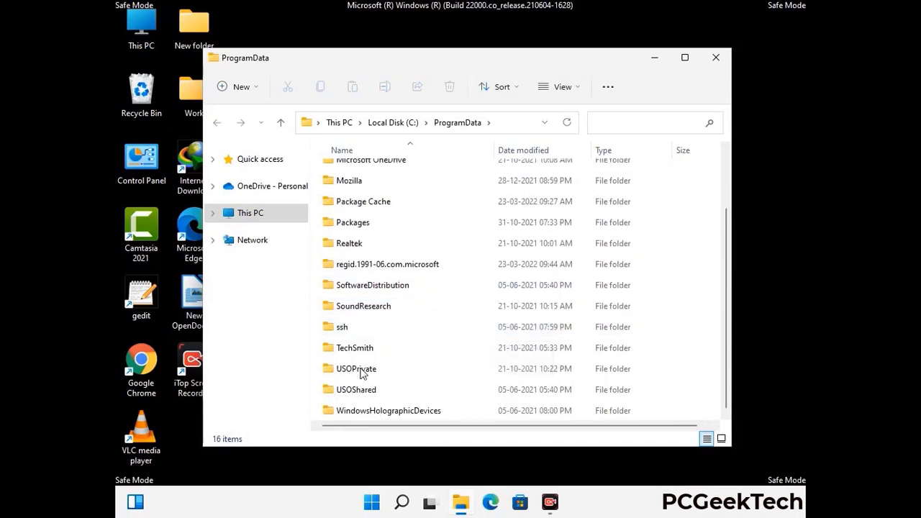
{"action": "left_click", "coordinate": [355, 181]}
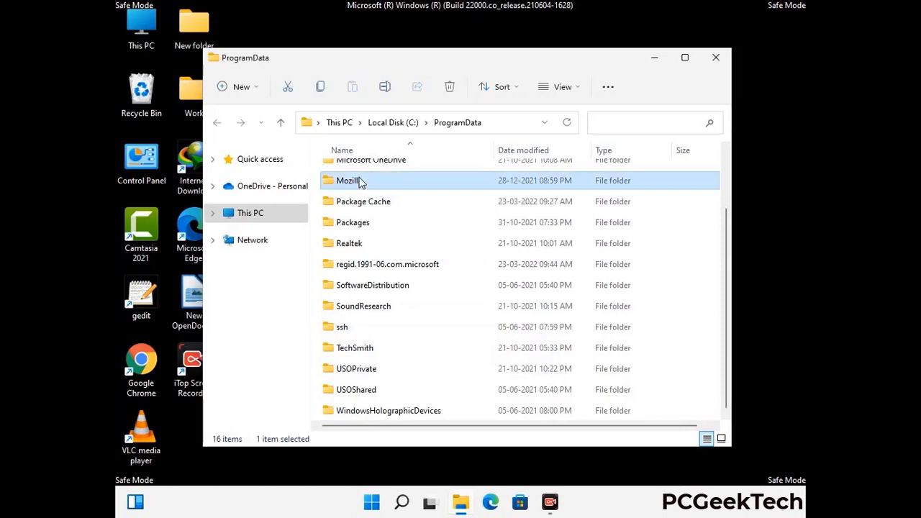
{"action": "left_click", "coordinate": [451, 87]}
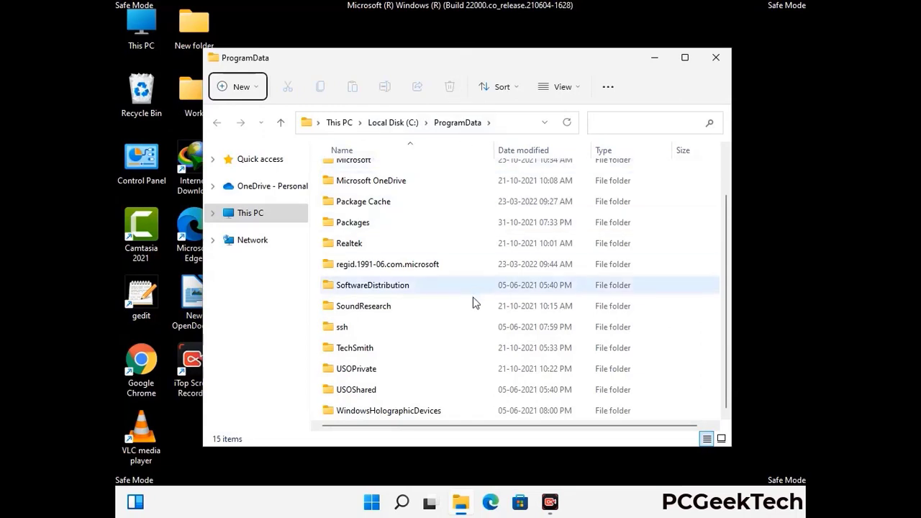
{"action": "scroll", "coordinate": [473, 304], "scroll_direction": "up", "scroll_amount": 1}
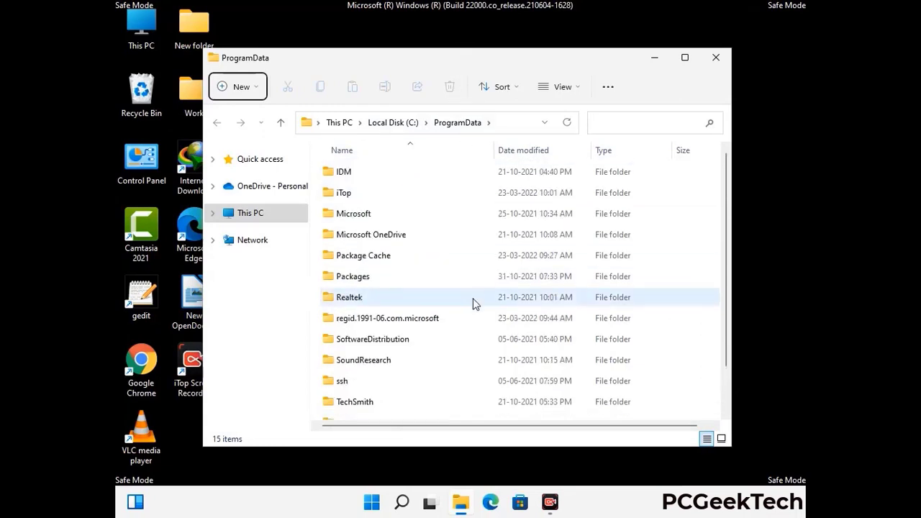
{"action": "left_click", "coordinate": [723, 61]}
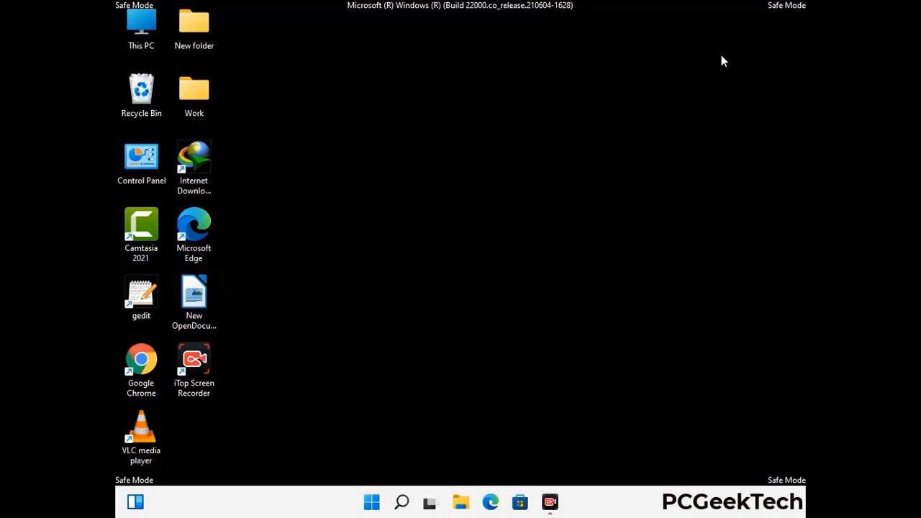
{"action": "key", "text": "super+r"}
{"action": "left_click_drag", "start_coordinate": [301, 333], "coordinate": [479, 182]}
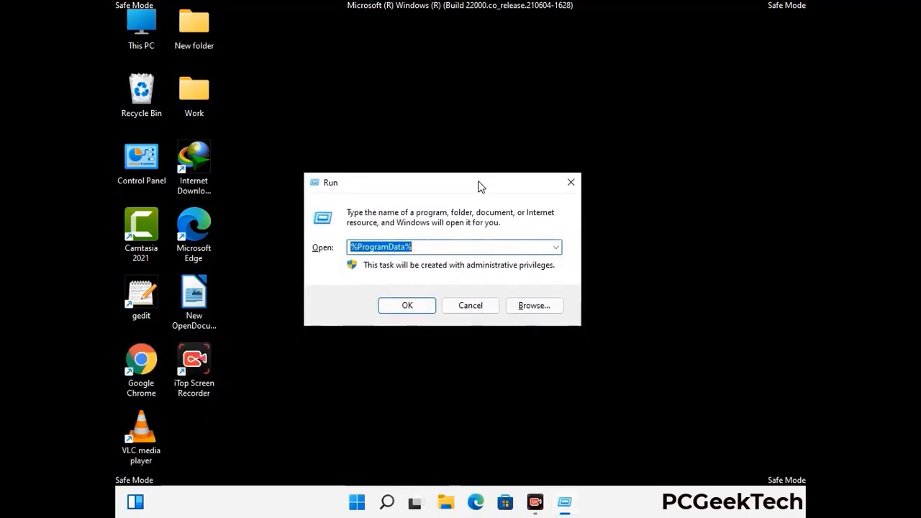
{"action": "type", "text": "%Wi"}
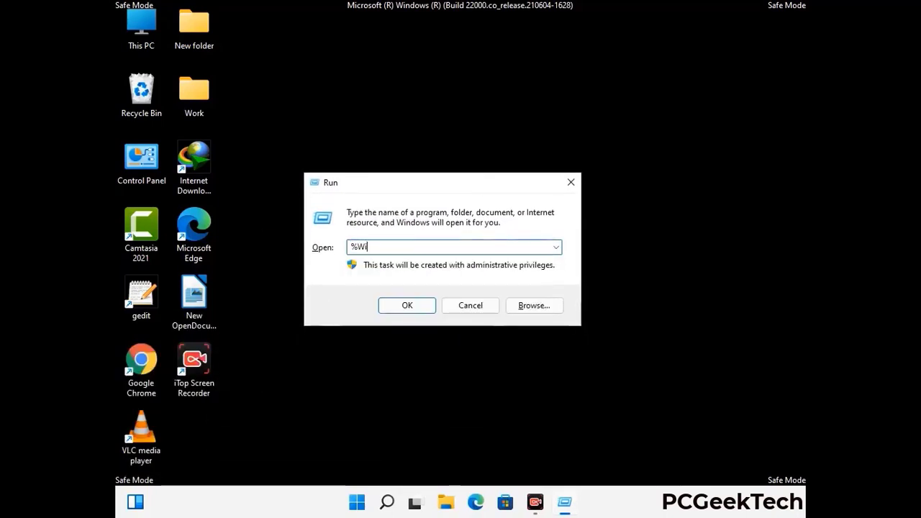
{"action": "type", "text": "nDir%"}
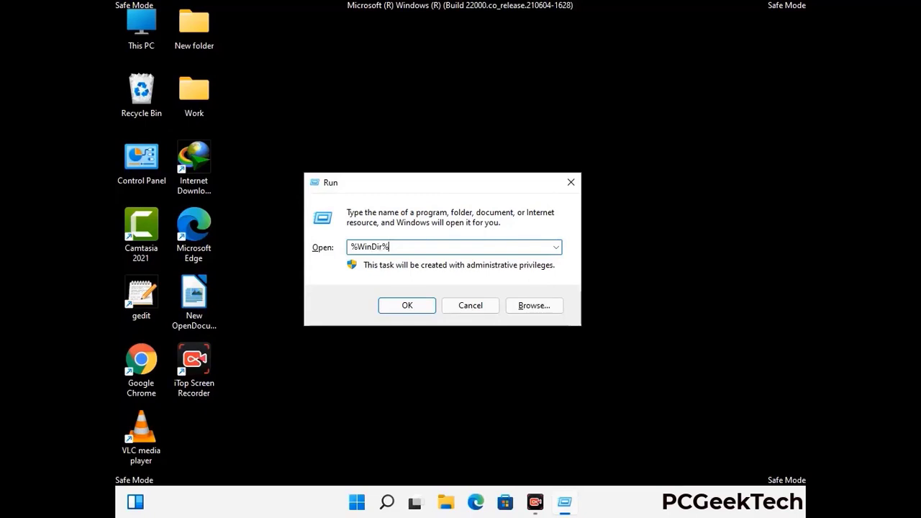
{"action": "key", "text": "Return"}
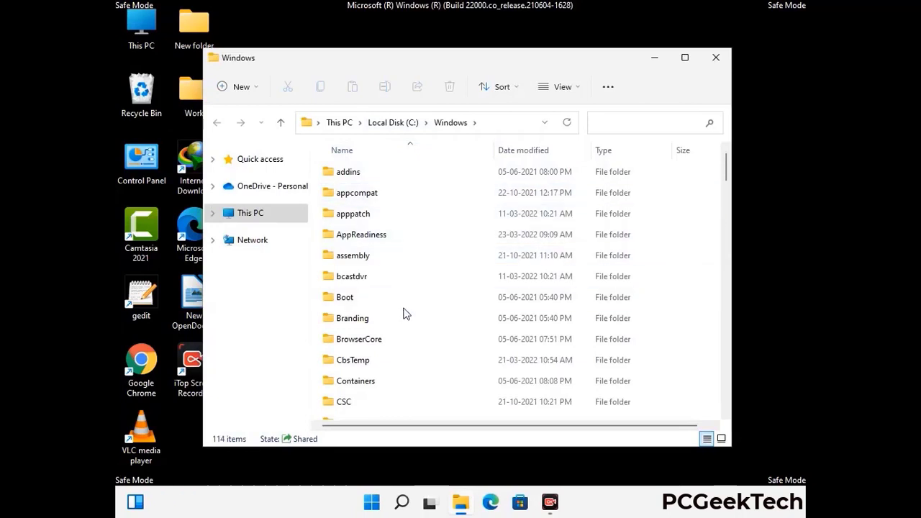
{"action": "scroll", "coordinate": [404, 317], "scroll_direction": "down", "scroll_amount": 1}
{"action": "scroll", "coordinate": [404, 318], "scroll_direction": "down", "scroll_amount": 2}
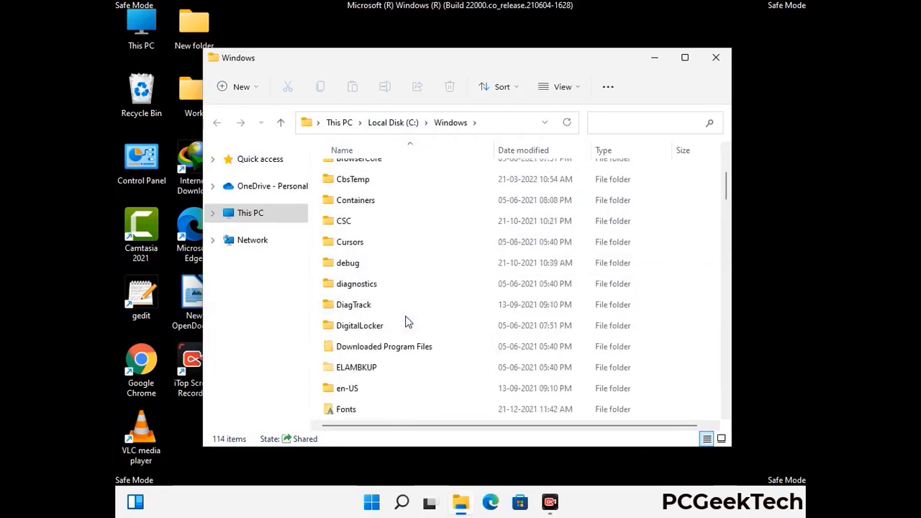
{"action": "scroll", "coordinate": [406, 322], "scroll_direction": "down", "scroll_amount": 1}
{"action": "scroll", "coordinate": [406, 324], "scroll_direction": "down", "scroll_amount": 5}
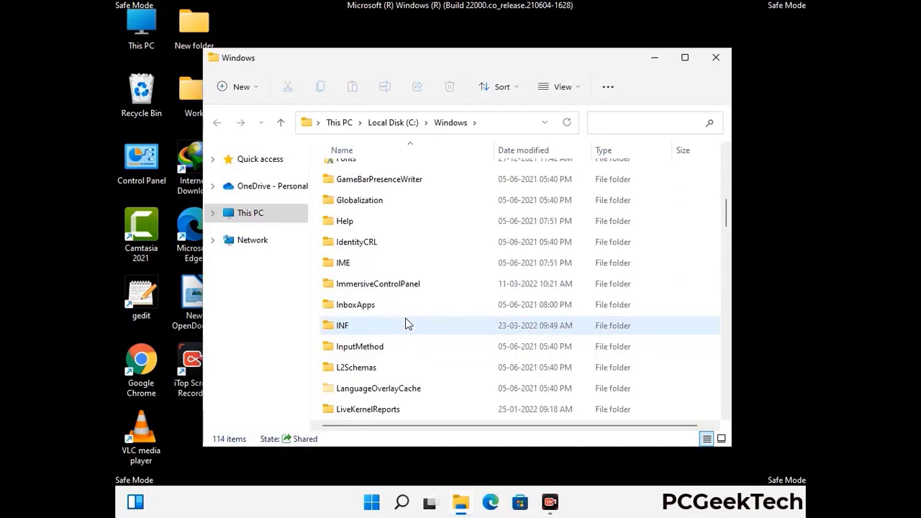
{"action": "scroll", "coordinate": [405, 325], "scroll_direction": "down", "scroll_amount": 4}
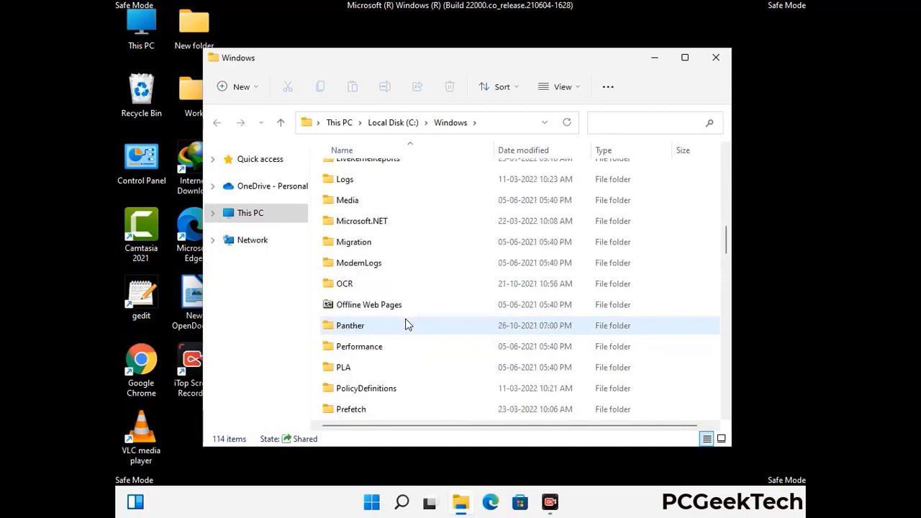
{"action": "scroll", "coordinate": [405, 325], "scroll_direction": "down", "scroll_amount": 6}
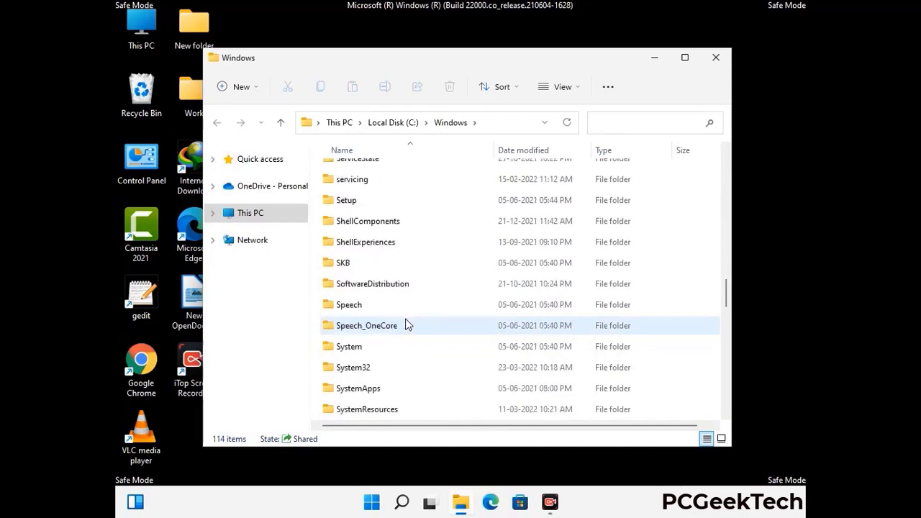
{"action": "scroll", "coordinate": [405, 326], "scroll_direction": "down", "scroll_amount": 7}
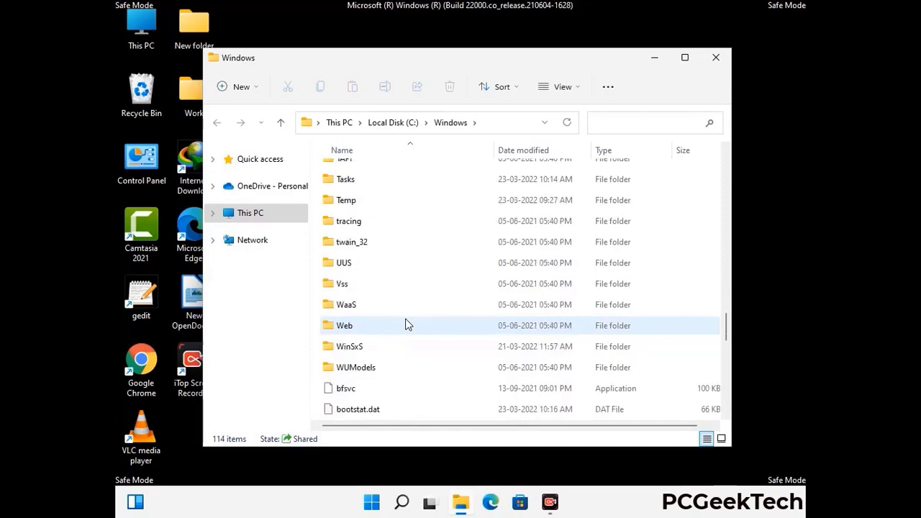
{"action": "scroll", "coordinate": [405, 325], "scroll_direction": "down", "scroll_amount": 7}
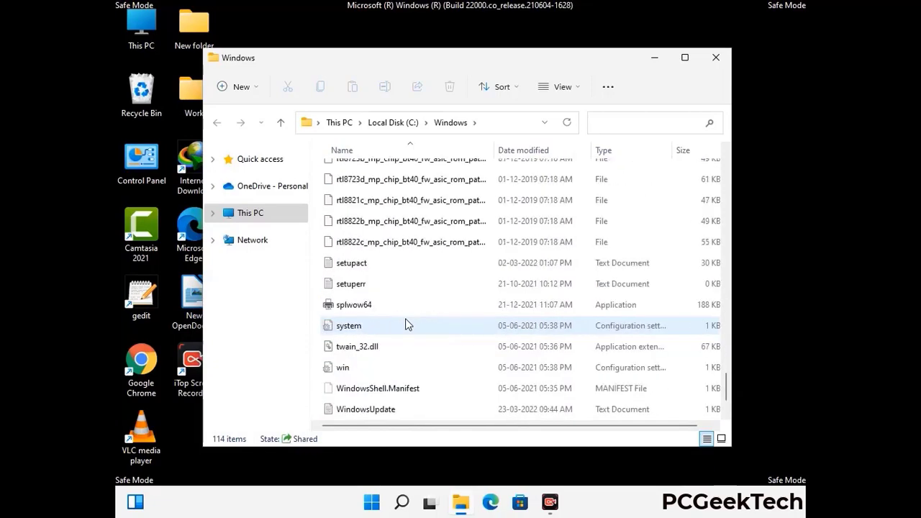
{"action": "scroll", "coordinate": [405, 325], "scroll_direction": "up", "scroll_amount": 15}
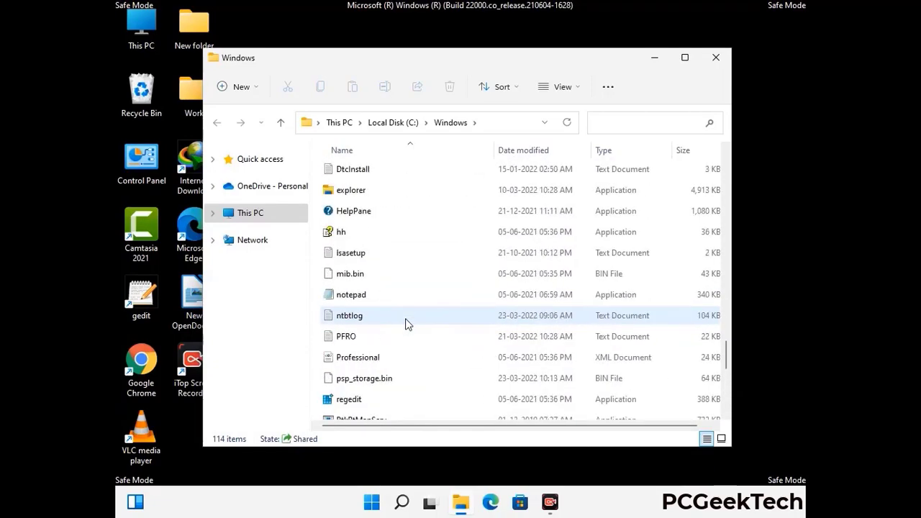
{"action": "scroll", "coordinate": [405, 325], "scroll_direction": "up", "scroll_amount": 3}
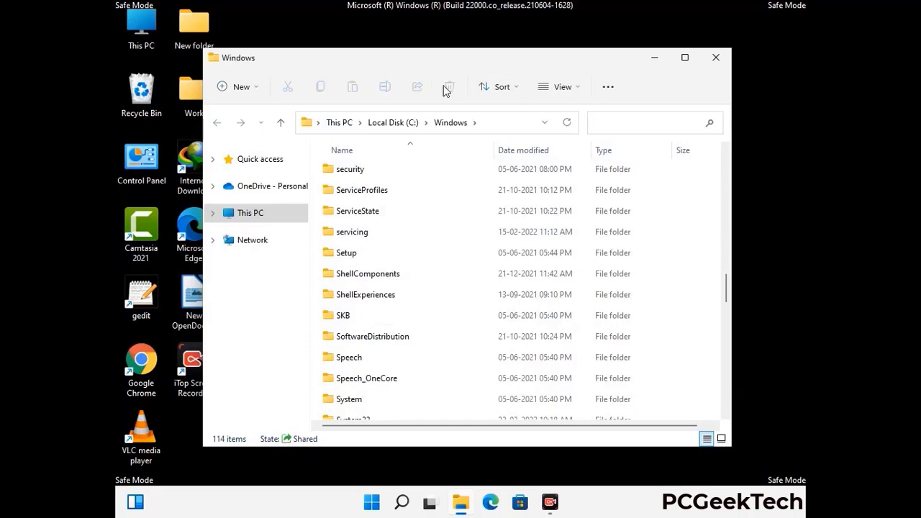
{"action": "left_click", "coordinate": [717, 59]}
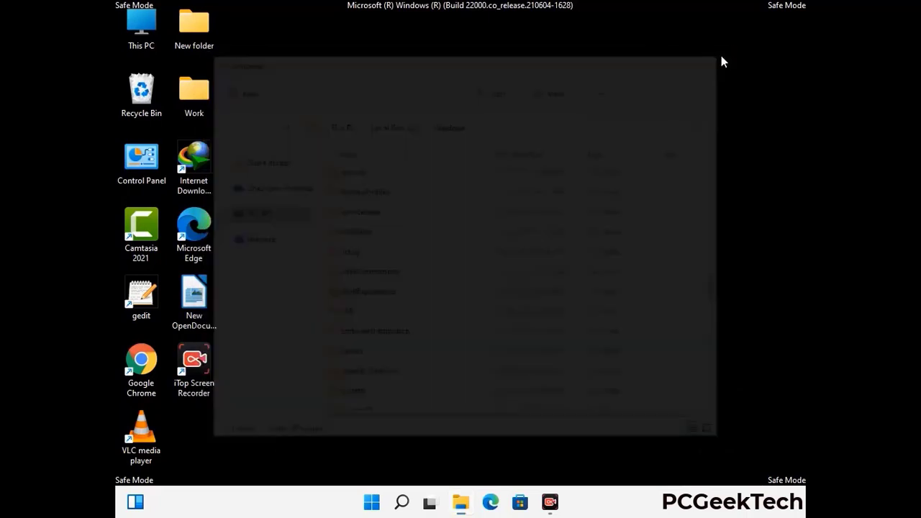
- Open %temp%, delete all 100 items there, and close the folder
{"action": "key", "text": "super+r"}
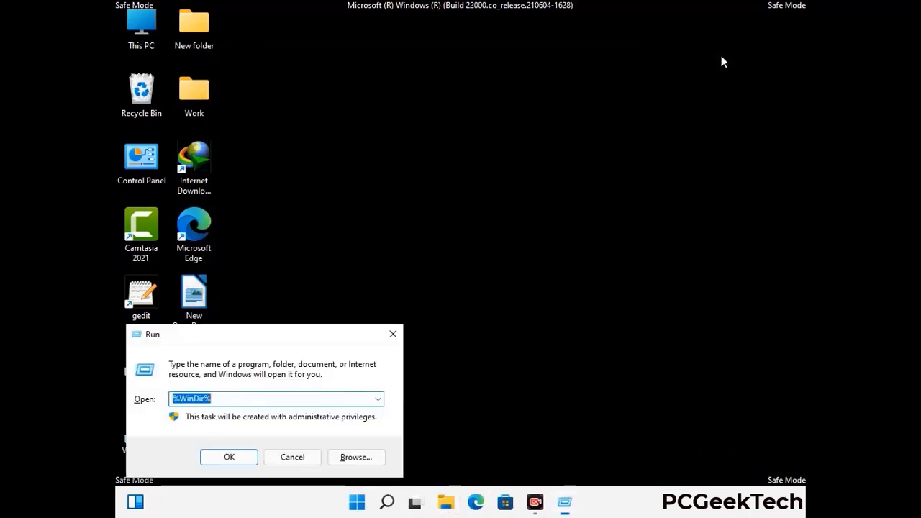
{"action": "left_click_drag", "start_coordinate": [306, 336], "coordinate": [522, 122]}
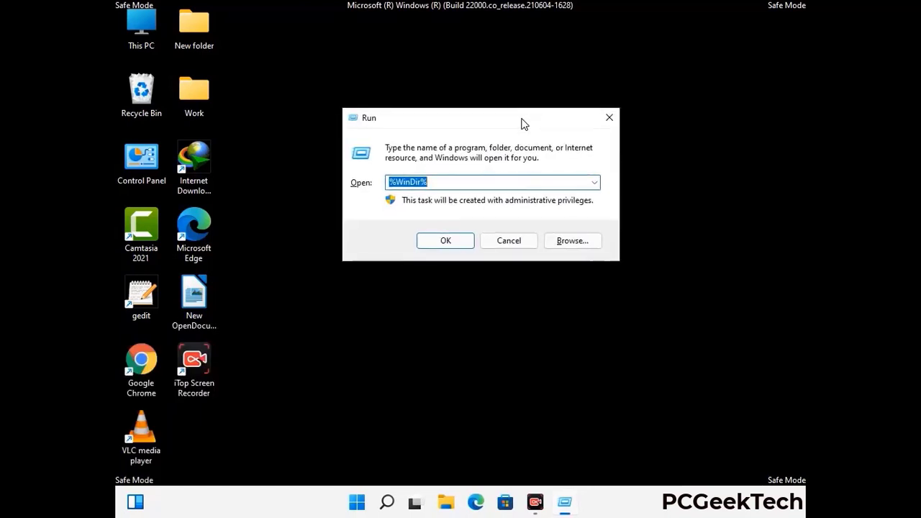
{"action": "type", "text": "%temp%"}
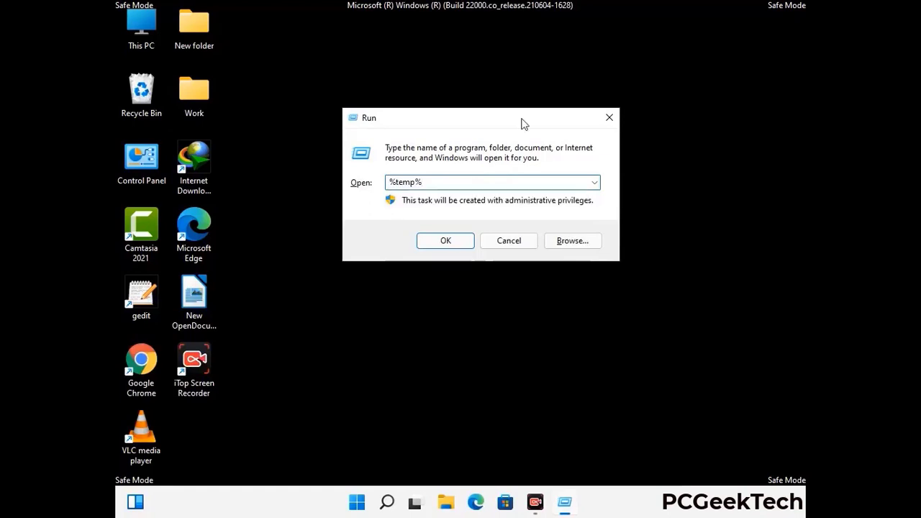
{"action": "left_click", "coordinate": [460, 239]}
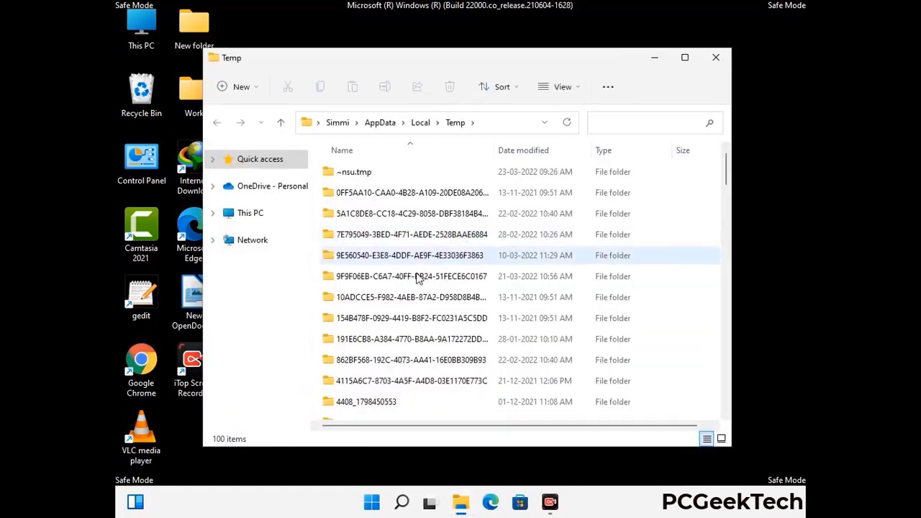
{"action": "left_click", "coordinate": [418, 278]}
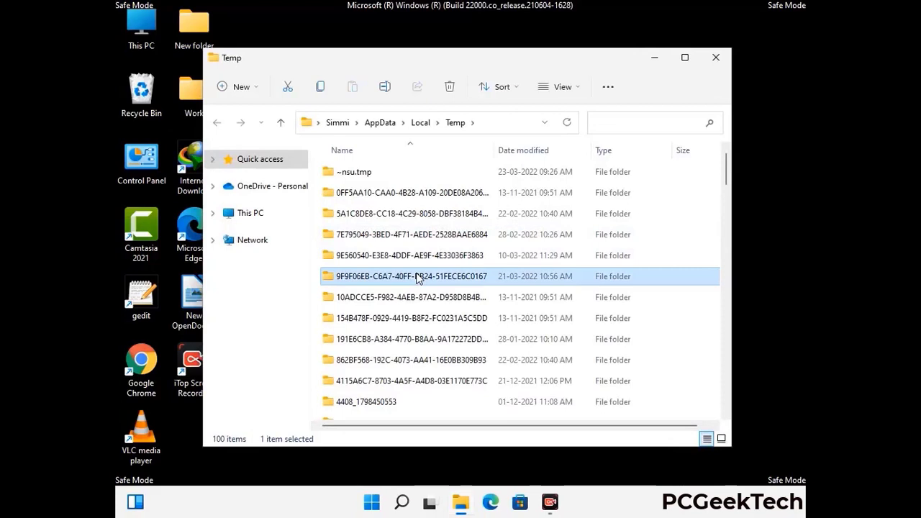
{"action": "key", "text": "ctrl+a"}
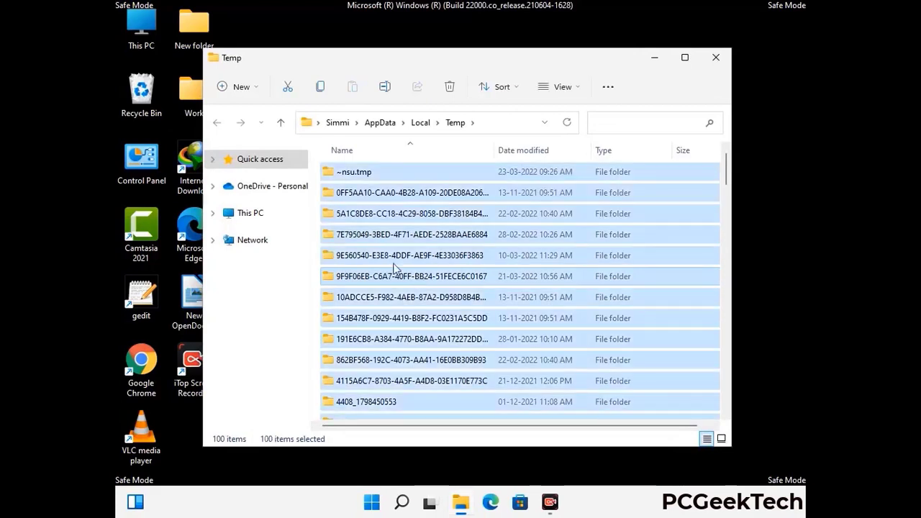
{"action": "left_click", "coordinate": [451, 87]}
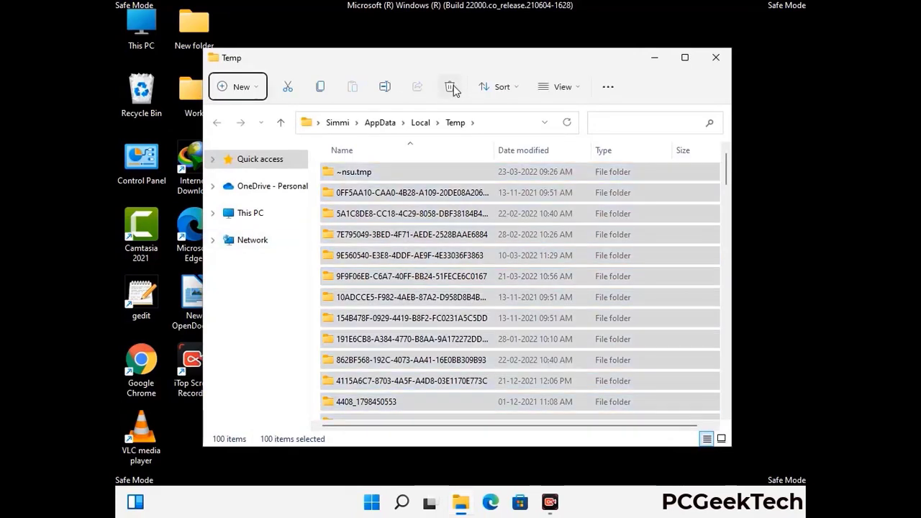
{"action": "left_click", "coordinate": [716, 58]}
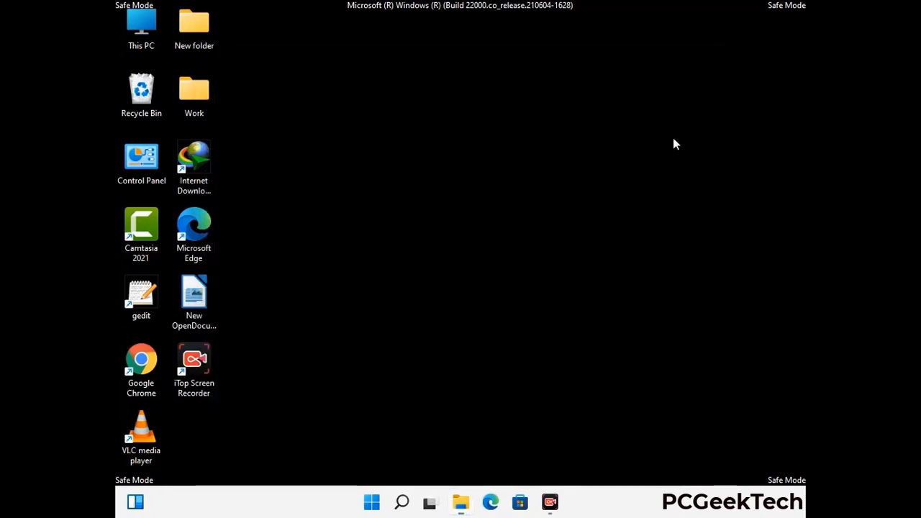
- Open C:\Windows\Temp via the temp command, delete all six items, and close it
{"action": "key", "text": "super+r"}
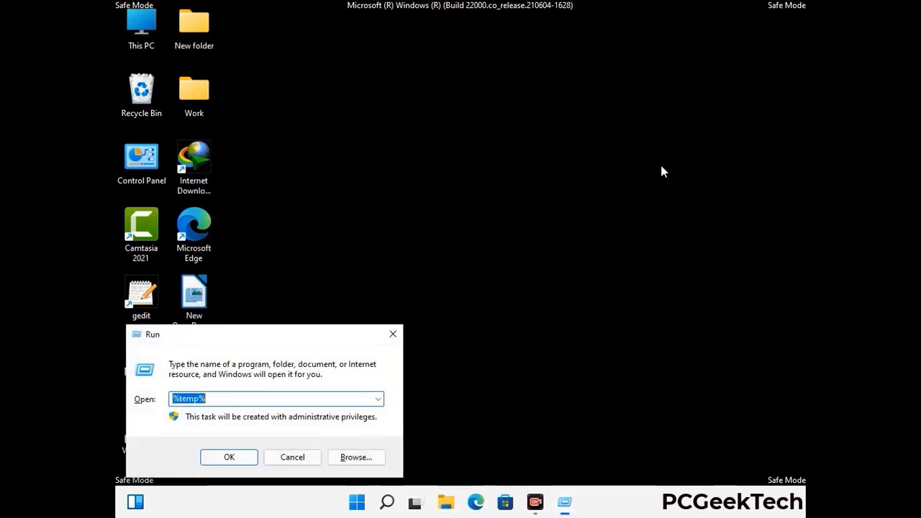
{"action": "left_click_drag", "start_coordinate": [313, 331], "coordinate": [524, 129]}
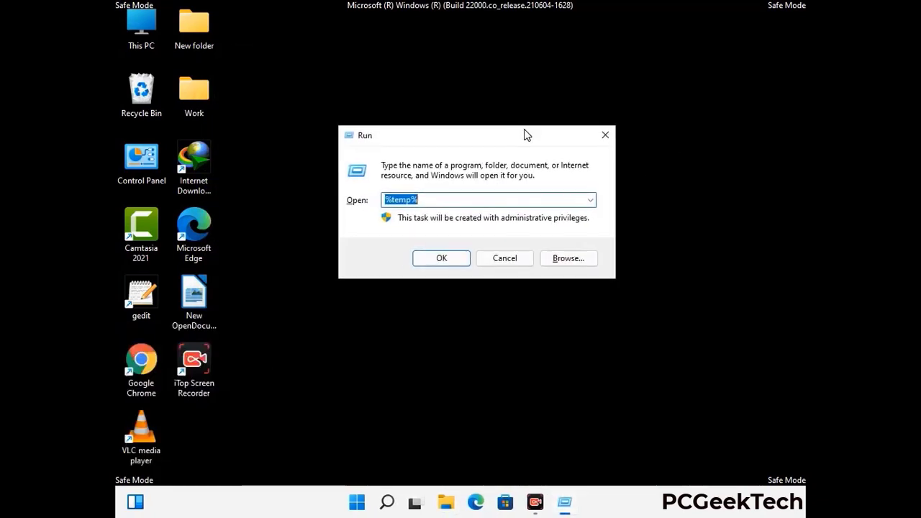
{"action": "type", "text": "temp"}
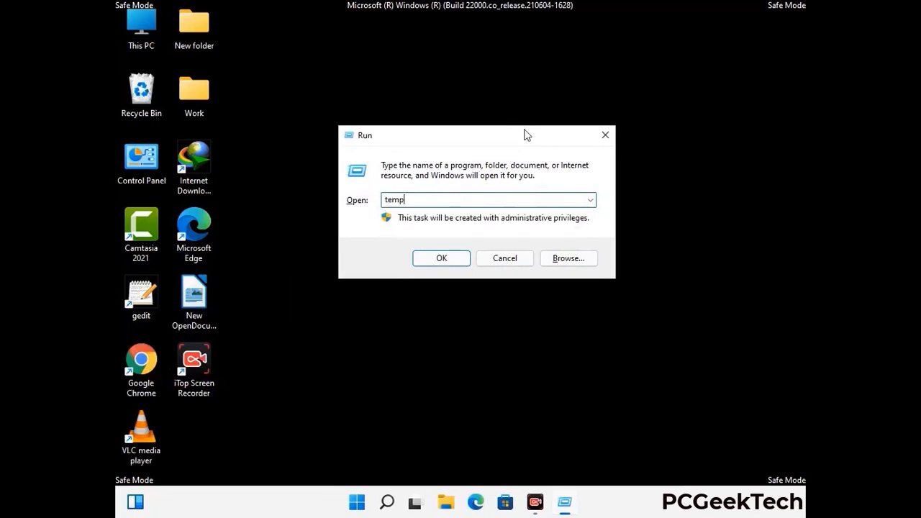
{"action": "key", "text": "Return"}
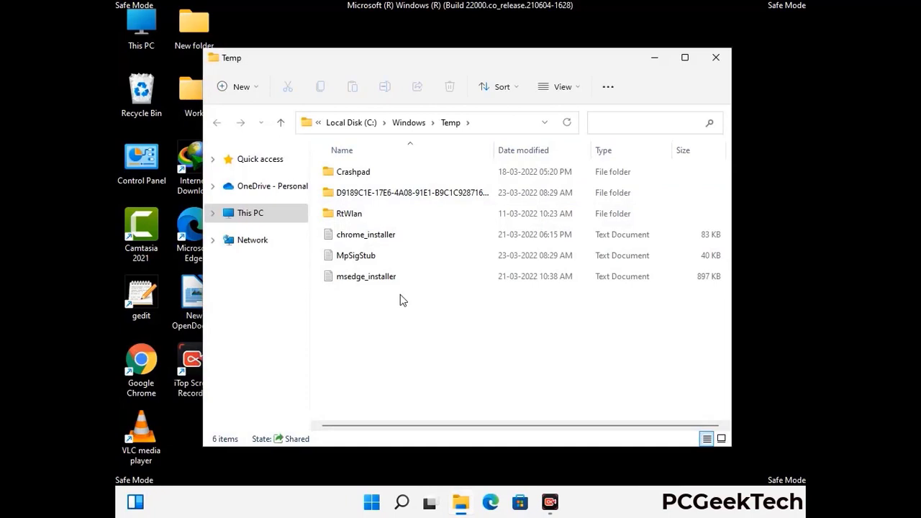
{"action": "key", "text": "ctrl+a"}
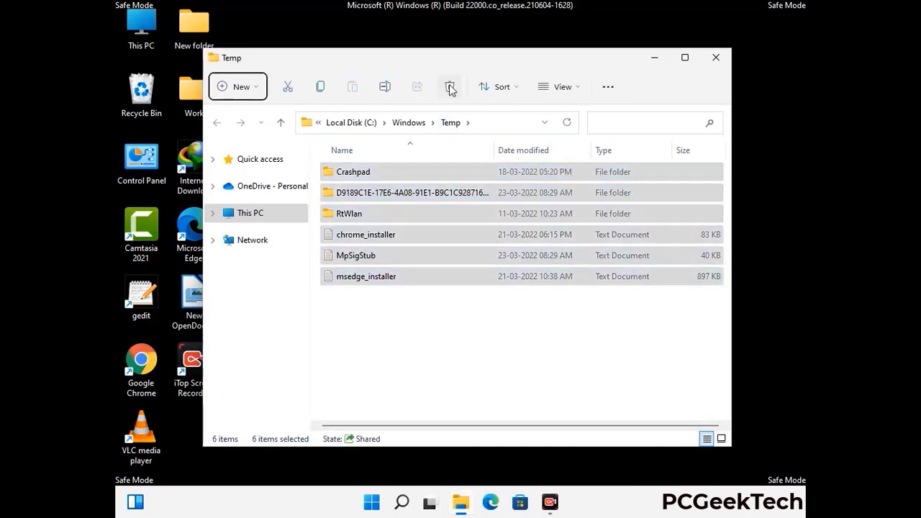
{"action": "left_click", "coordinate": [450, 88]}
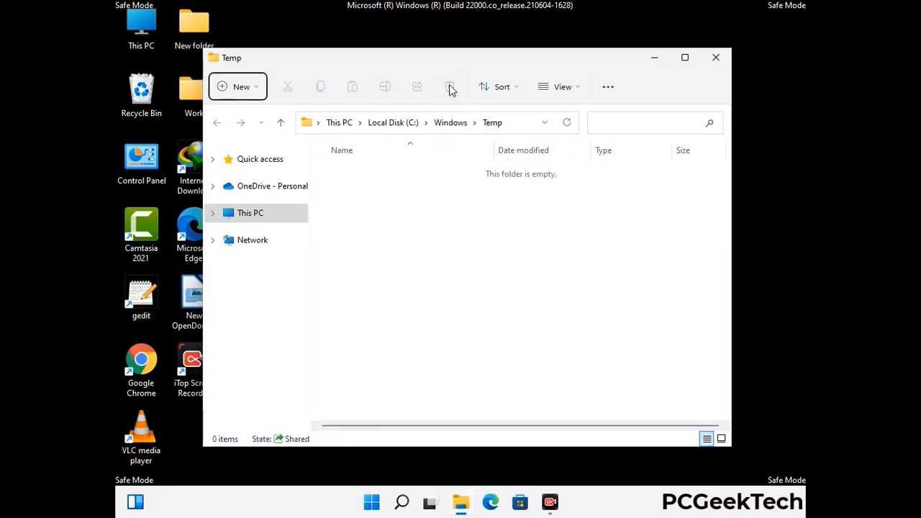
{"action": "left_click", "coordinate": [718, 62]}
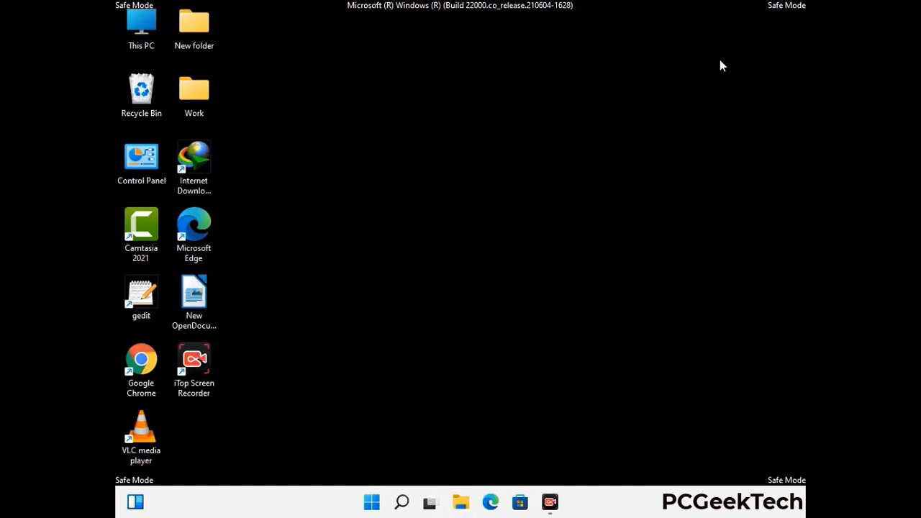
- Launch Registry Editor with the regedit command
{"action": "key", "text": "super+r"}
{"action": "left_click_drag", "start_coordinate": [279, 333], "coordinate": [479, 117]}
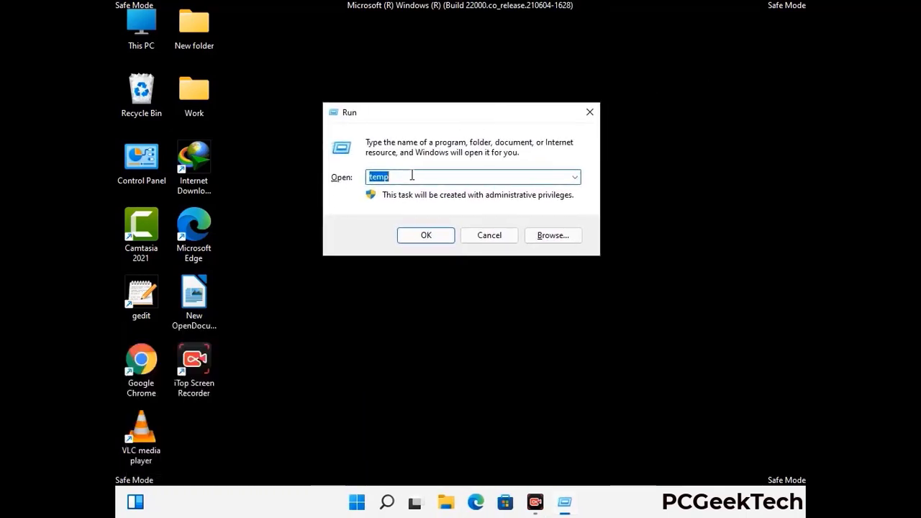
{"action": "type", "text": "regedit"}
{"action": "key", "text": "Return"}
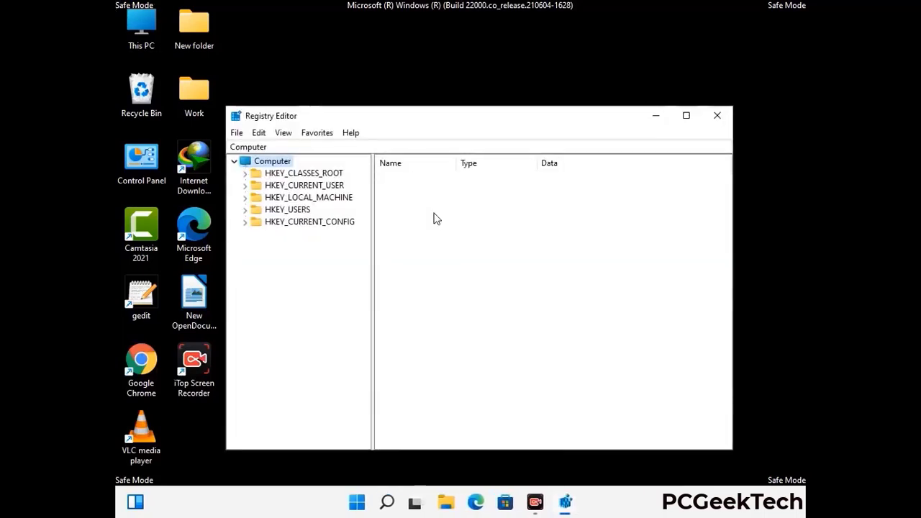
- Expand HKEY_CURRENT_USER\Software\Microsoft in the key tree
{"action": "left_click", "coordinate": [308, 197]}
{"action": "left_click", "coordinate": [245, 185]}
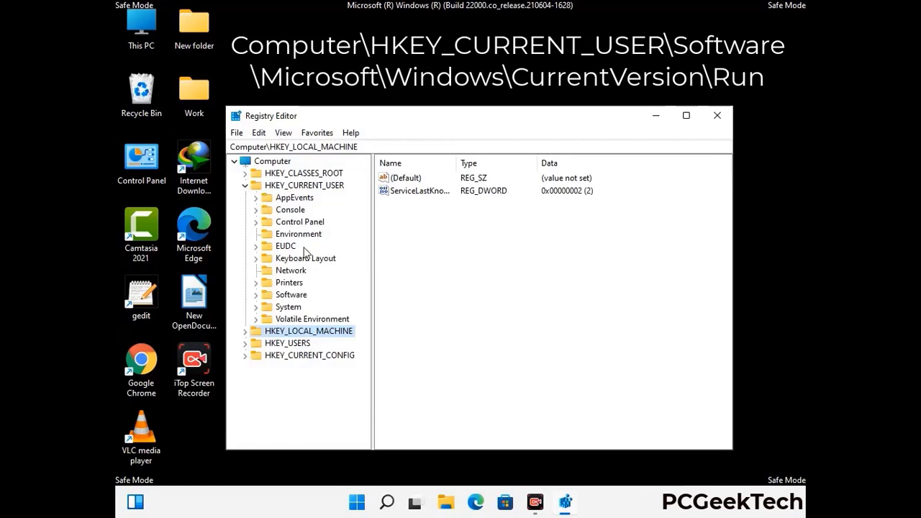
{"action": "left_click", "coordinate": [288, 299]}
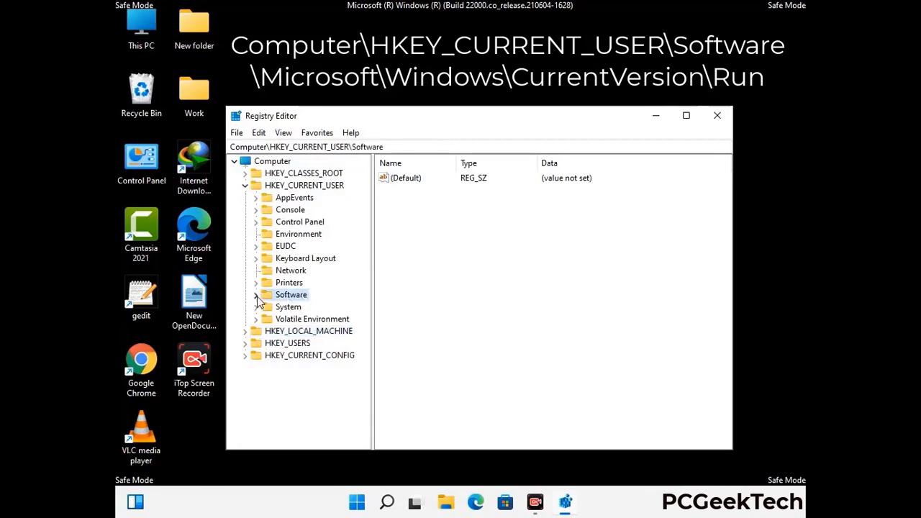
{"action": "left_click", "coordinate": [256, 295]}
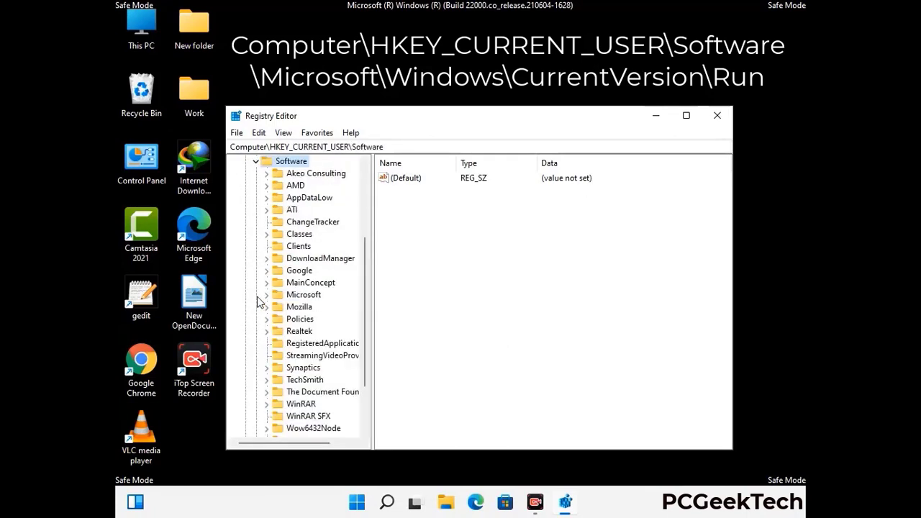
{"action": "double_click", "coordinate": [300, 295]}
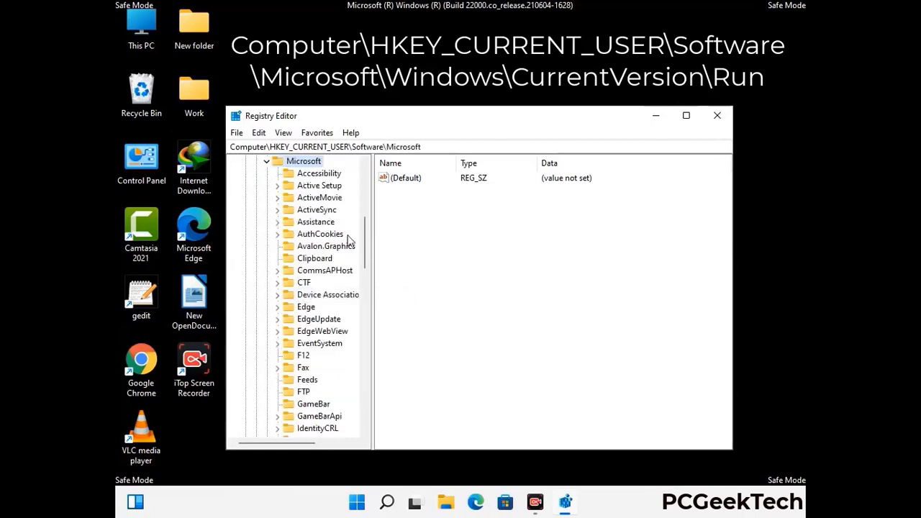
- Drill into Windows\CurrentVersion and select the Run key to list startup entries
{"action": "scroll", "coordinate": [333, 314], "scroll_direction": "down", "scroll_amount": 2}
{"action": "scroll", "coordinate": [333, 314], "scroll_direction": "down", "scroll_amount": 2}
{"action": "scroll", "coordinate": [333, 315], "scroll_direction": "down", "scroll_amount": 1}
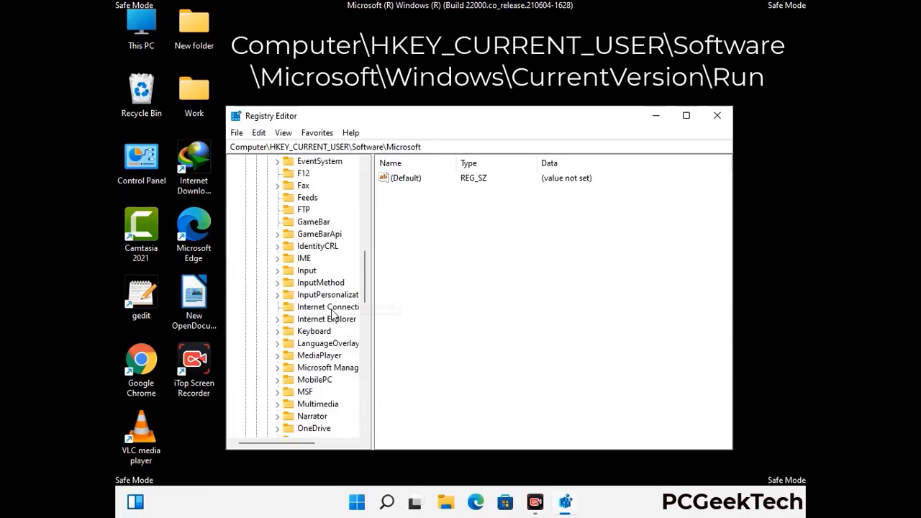
{"action": "scroll", "coordinate": [333, 314], "scroll_direction": "down", "scroll_amount": 2}
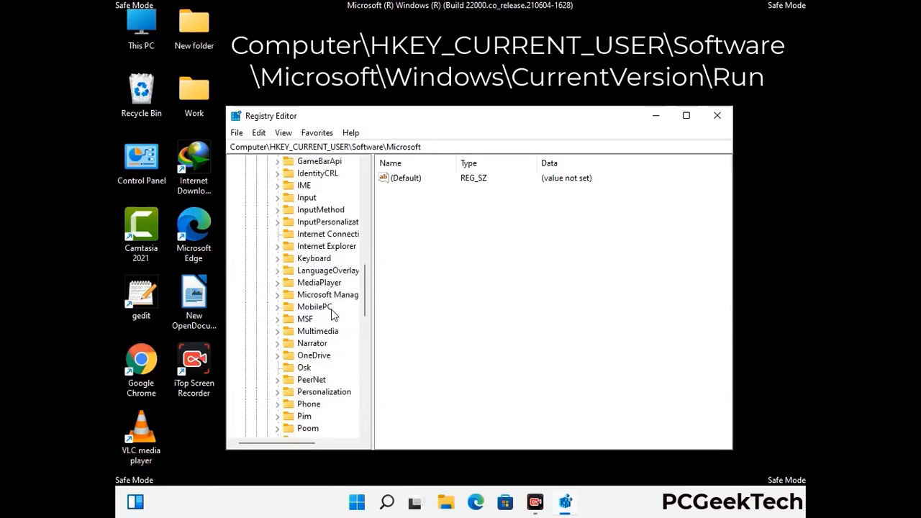
{"action": "scroll", "coordinate": [333, 315], "scroll_direction": "down", "scroll_amount": 7}
{"action": "scroll", "coordinate": [333, 314], "scroll_direction": "down", "scroll_amount": 3}
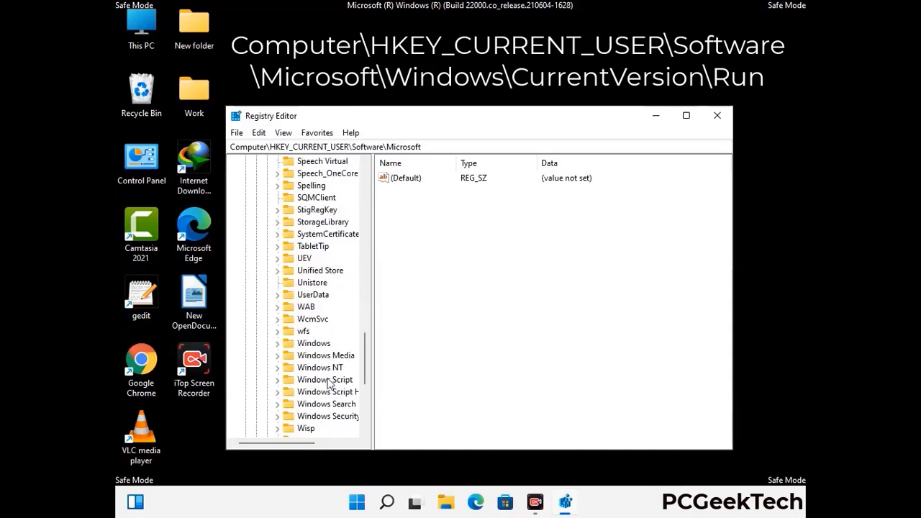
{"action": "double_click", "coordinate": [323, 344]}
{"action": "scroll", "coordinate": [334, 339], "scroll_direction": "down", "scroll_amount": 1}
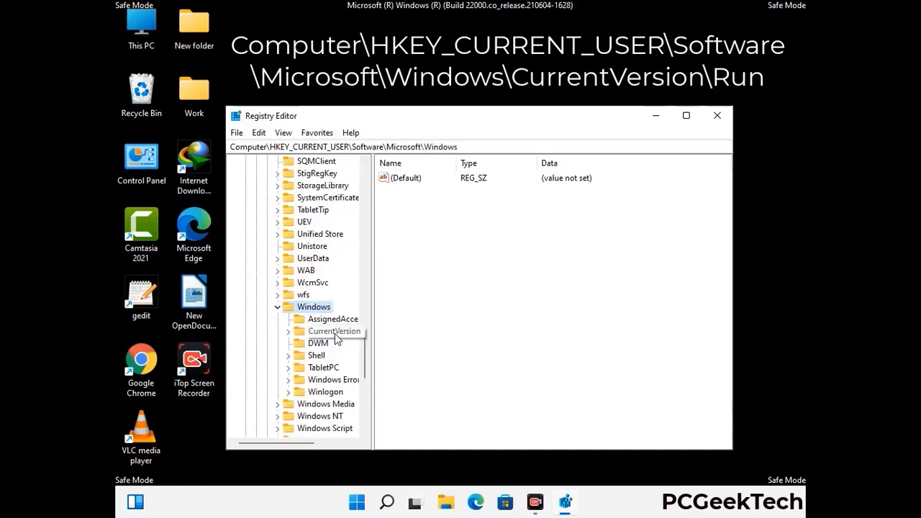
{"action": "double_click", "coordinate": [334, 332]}
{"action": "scroll", "coordinate": [331, 317], "scroll_direction": "down", "scroll_amount": 5}
{"action": "scroll", "coordinate": [330, 314], "scroll_direction": "down", "scroll_amount": 4}
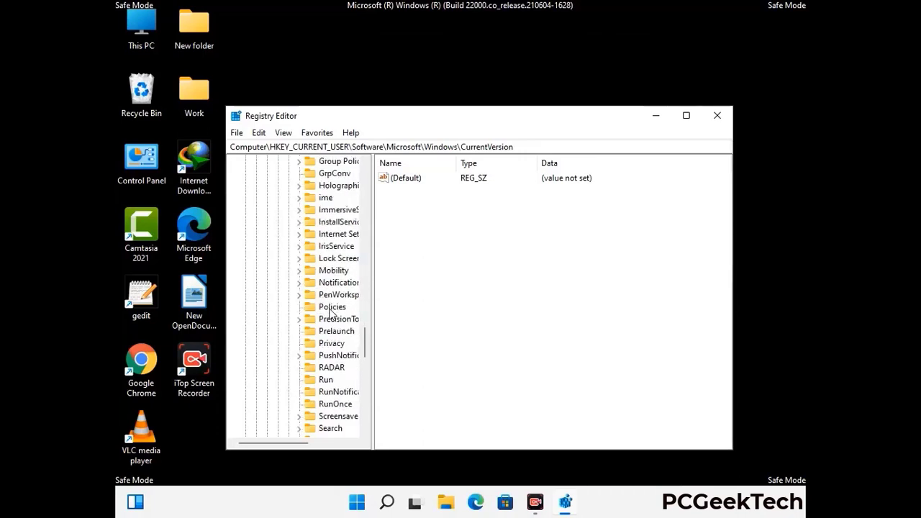
{"action": "scroll", "coordinate": [331, 314], "scroll_direction": "down", "scroll_amount": 1}
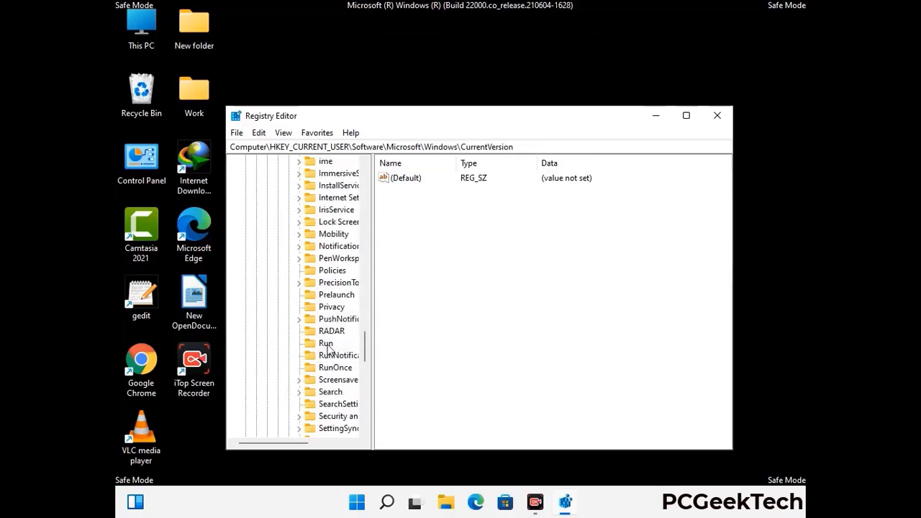
{"action": "left_click", "coordinate": [326, 344]}
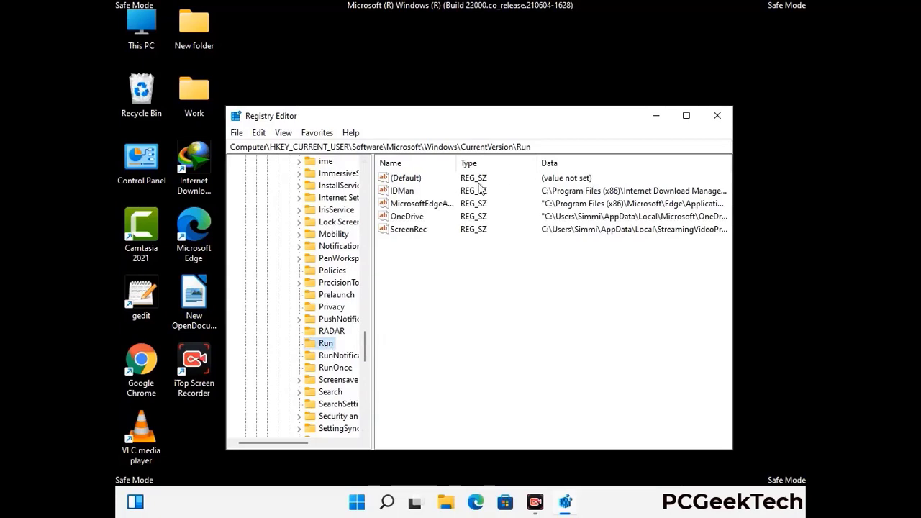
- Delete the ScreenRec value from the Run key and confirm the deletion
{"action": "left_click", "coordinate": [406, 230]}
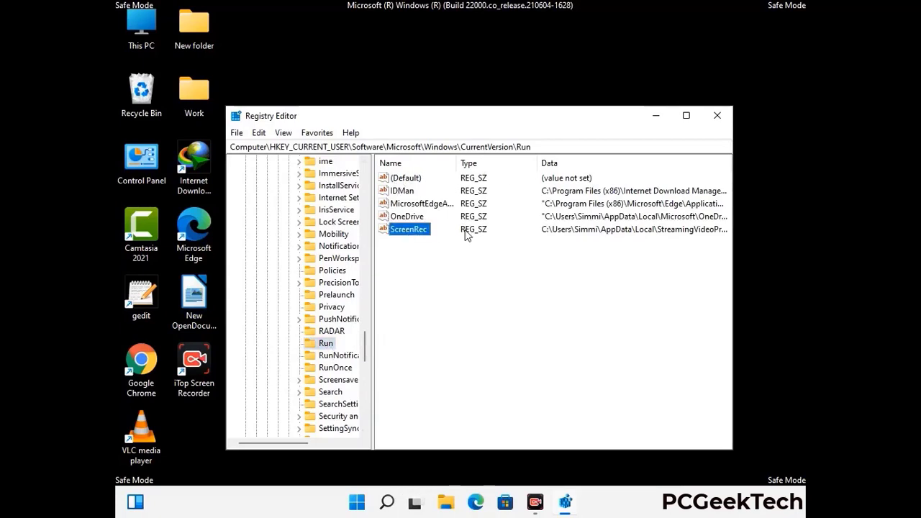
{"action": "left_click", "coordinate": [415, 231]}
{"action": "right_click", "coordinate": [417, 236]}
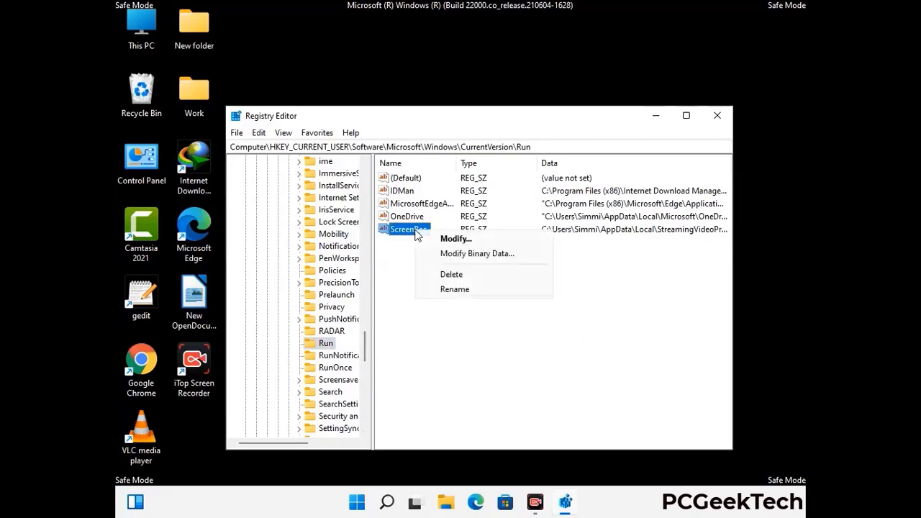
{"action": "left_click", "coordinate": [442, 274]}
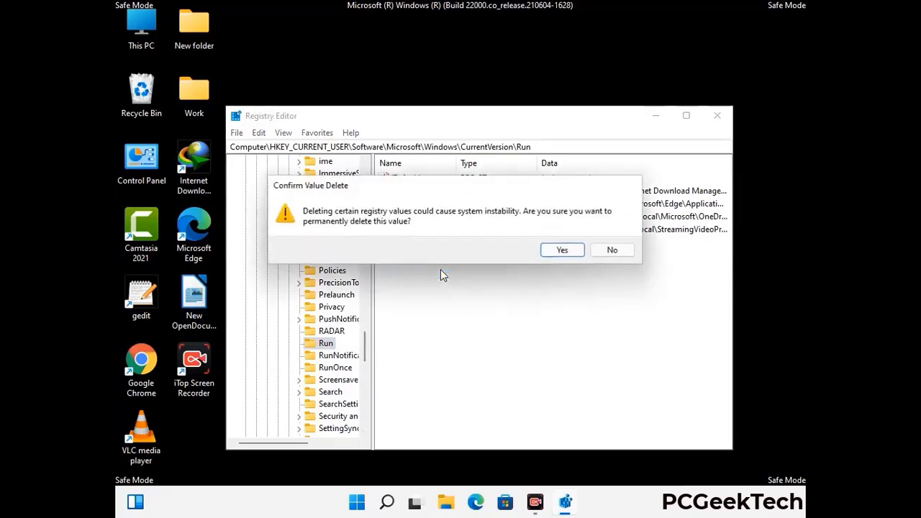
{"action": "left_click", "coordinate": [576, 252]}
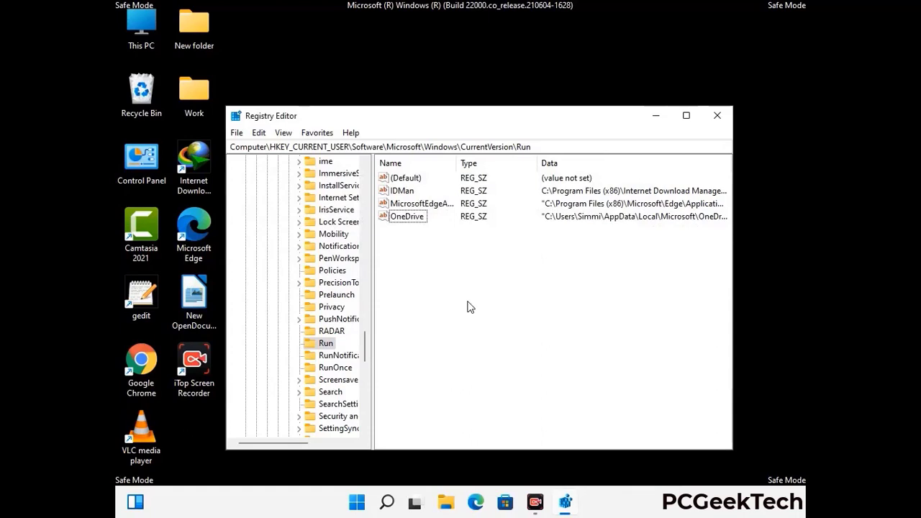
- Search the registry for 'Virus Nam', then close the search and Registry Editor
{"action": "key", "text": "ctrl+f"}
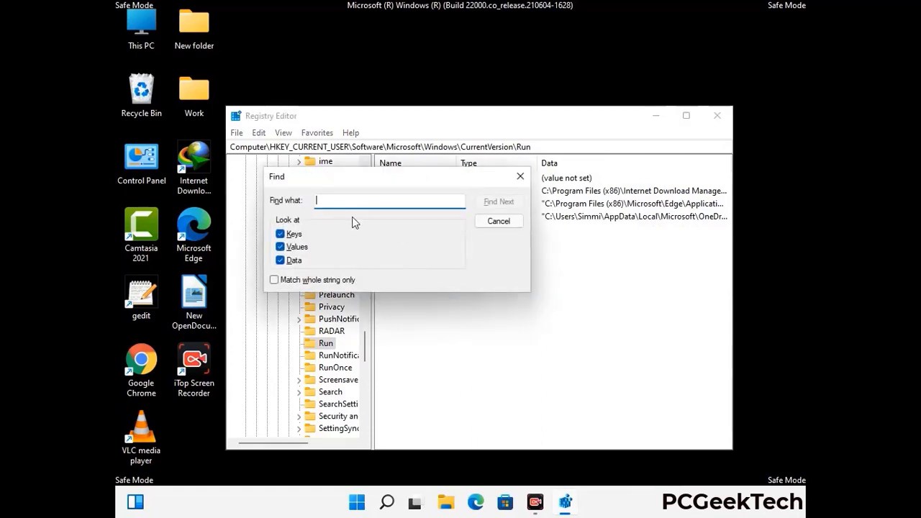
{"action": "type", "text": "Virus Name"}
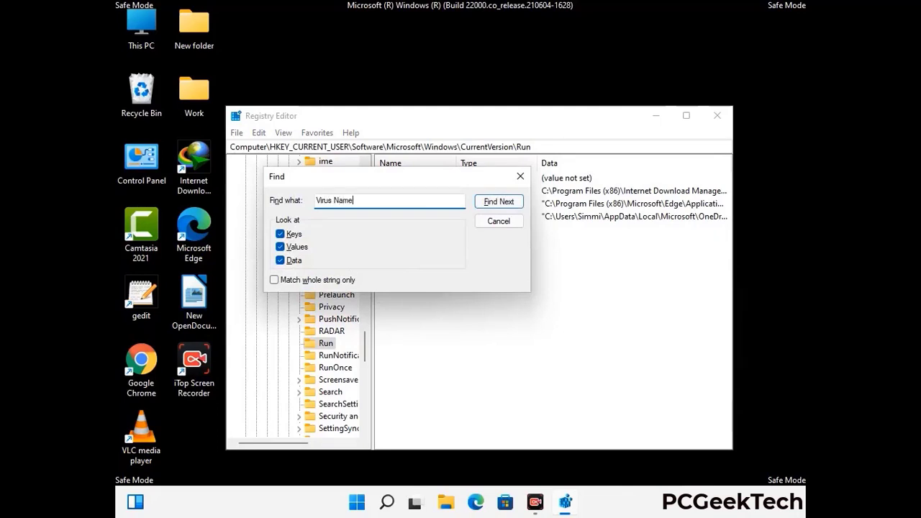
{"action": "left_click", "coordinate": [488, 205]}
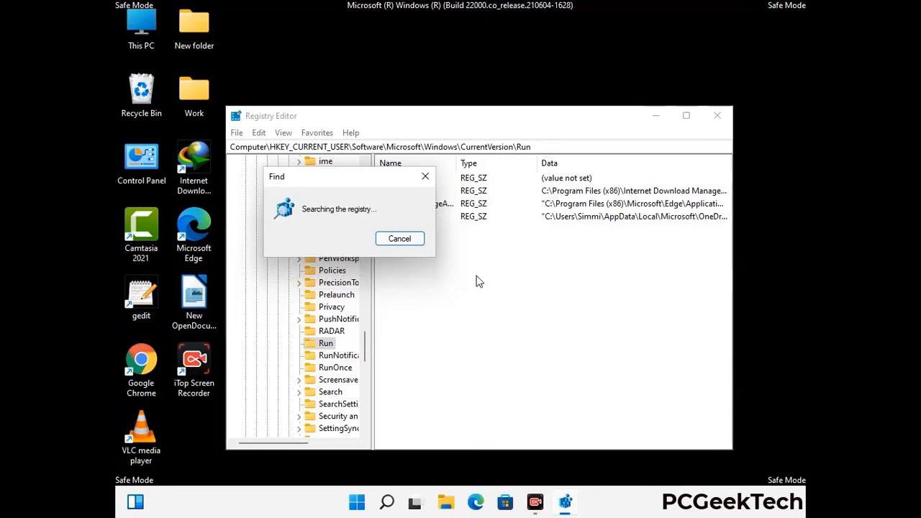
{"action": "left_click", "coordinate": [431, 178]}
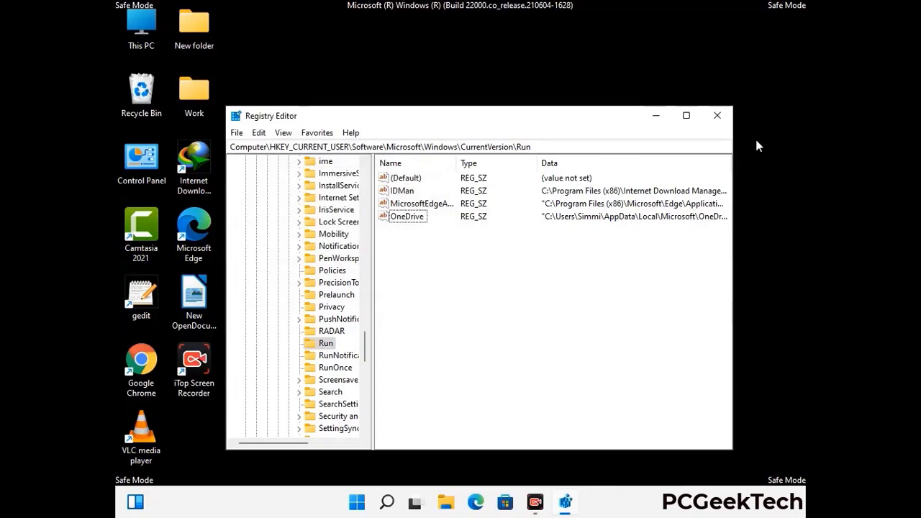
{"action": "left_click", "coordinate": [717, 116]}
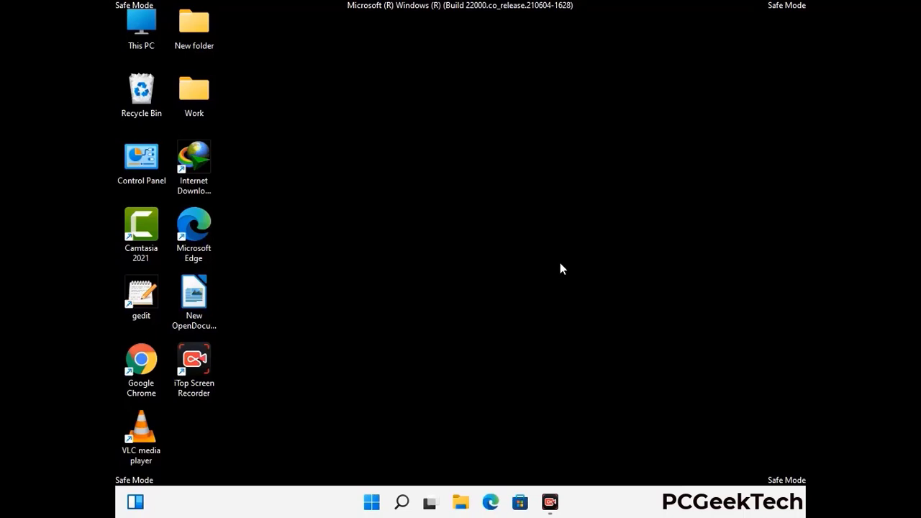
- Launch msconfig and uncheck Safe boot on the Boot tab
{"action": "key", "text": "super+r"}
{"action": "left_click_drag", "start_coordinate": [267, 334], "coordinate": [471, 141]}
{"action": "type", "text": "ms"}
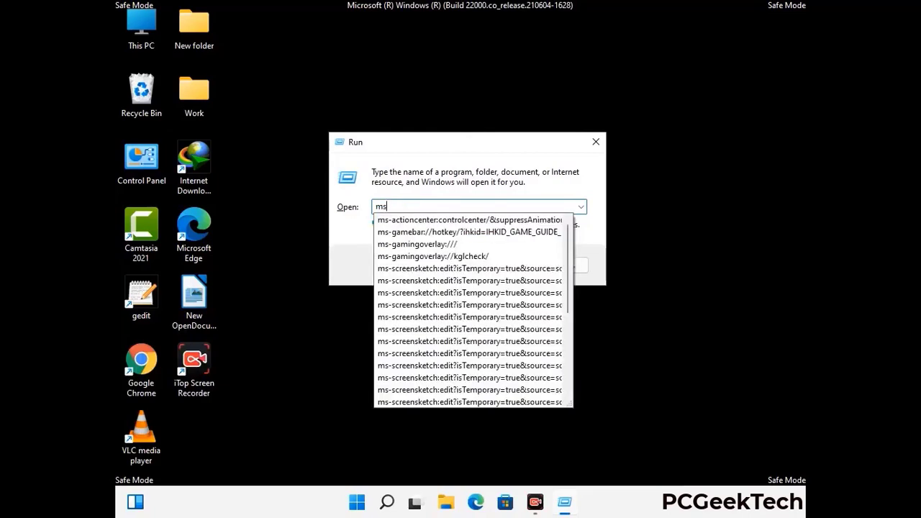
{"action": "type", "text": "config"}
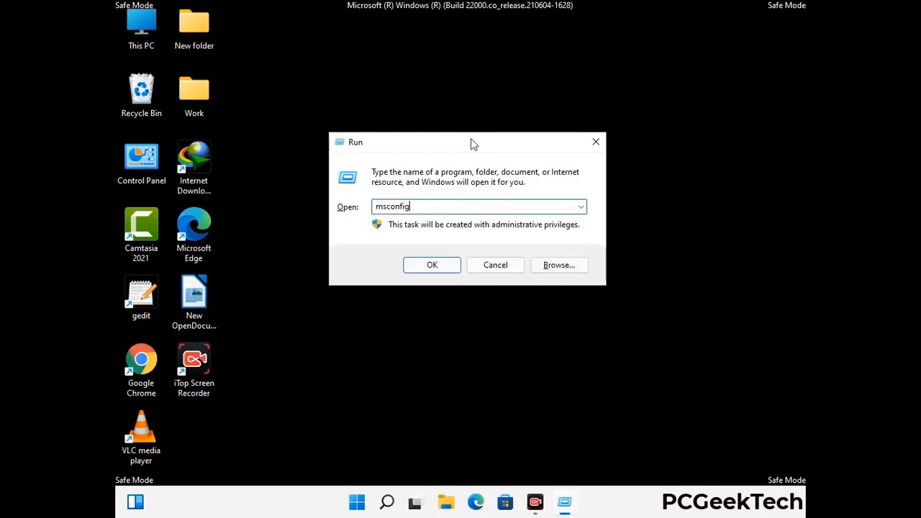
{"action": "left_click", "coordinate": [426, 263]}
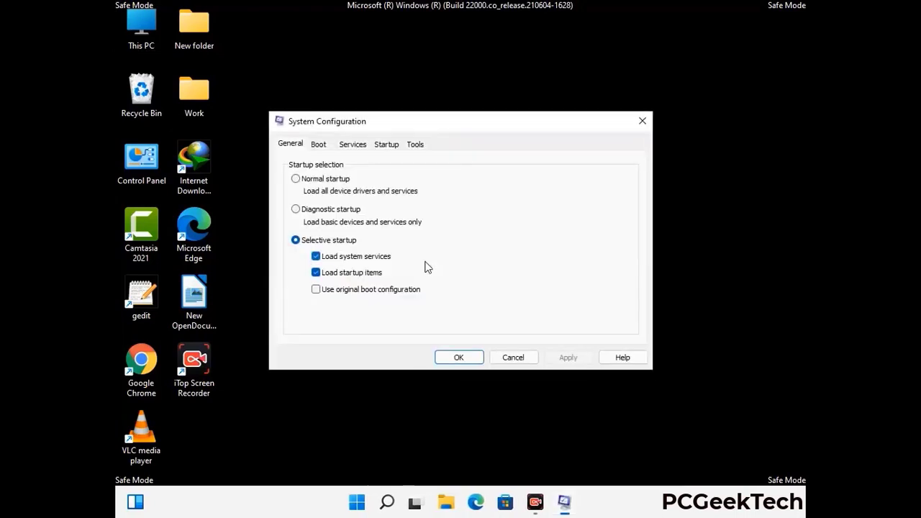
{"action": "left_click", "coordinate": [318, 146]}
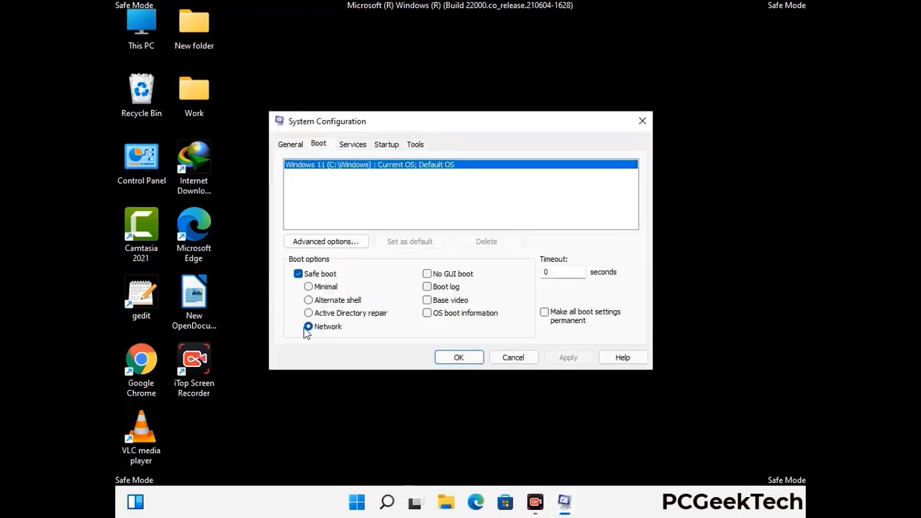
{"action": "left_click", "coordinate": [298, 274]}
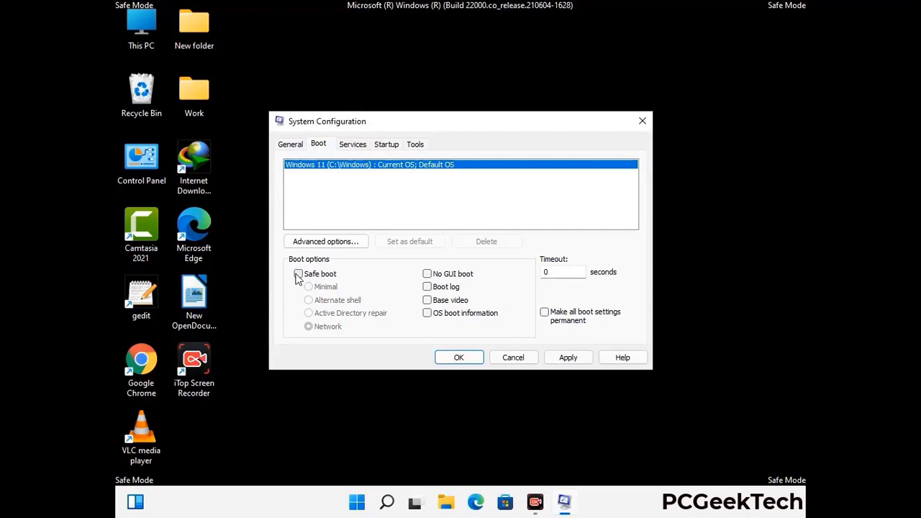